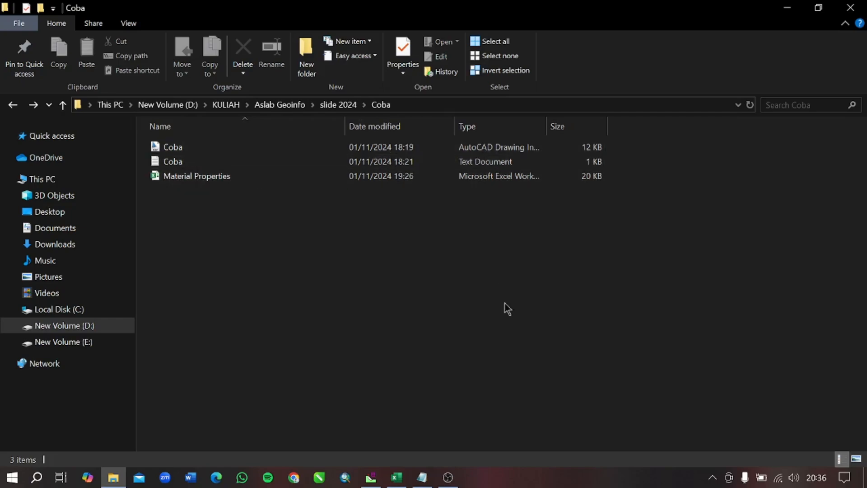
# - Review the lithology order in the open Notepad file and the material properties table in the Excel workbook
pyautogui.click(422, 478)
pyautogui.click(421, 478)
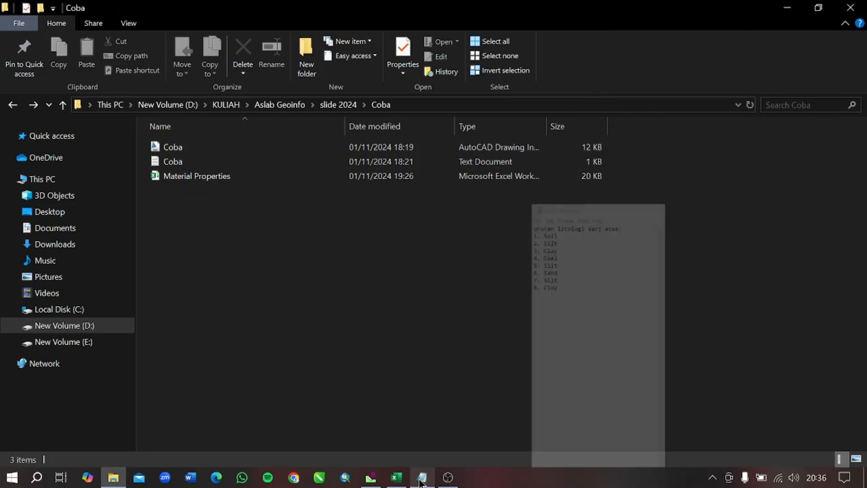
pyautogui.click(397, 478)
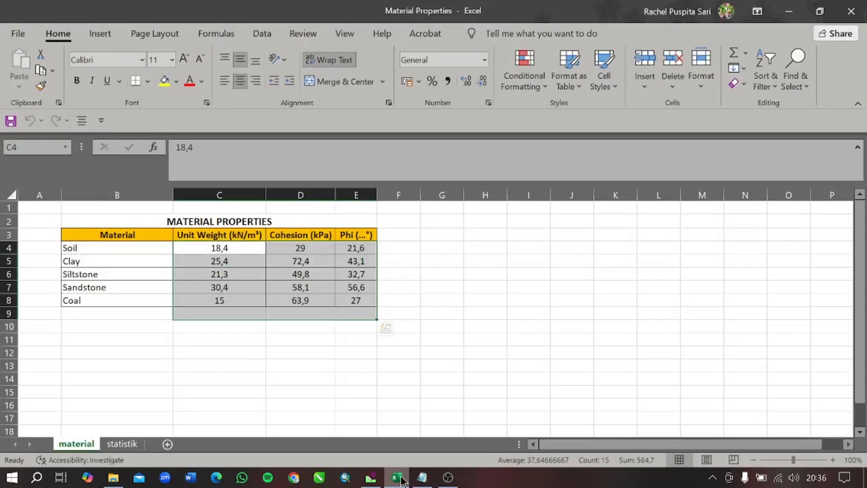
pyautogui.click(401, 479)
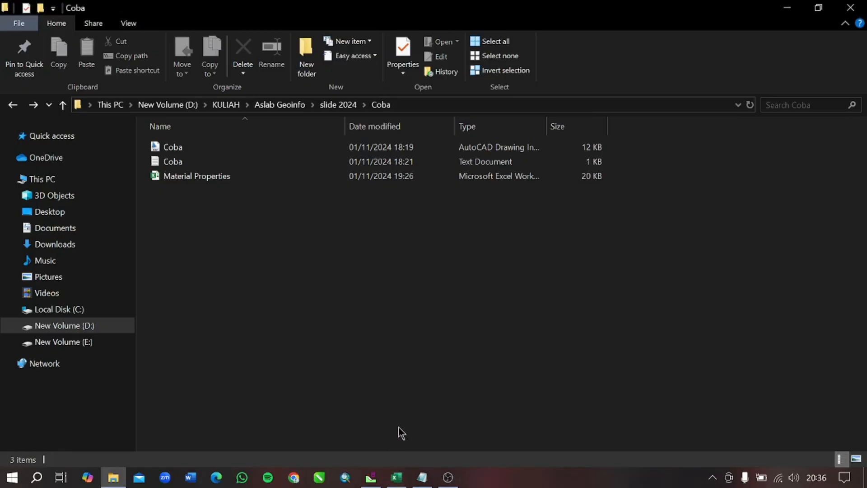
# - Switch to Slide and import the external boundary from the Coba DXF file into the empty Slide3 model
pyautogui.click(370, 478)
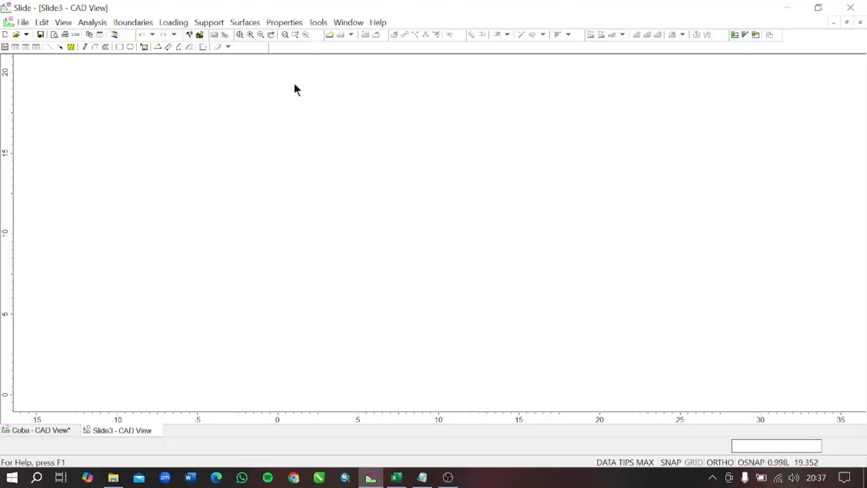
pyautogui.click(23, 21)
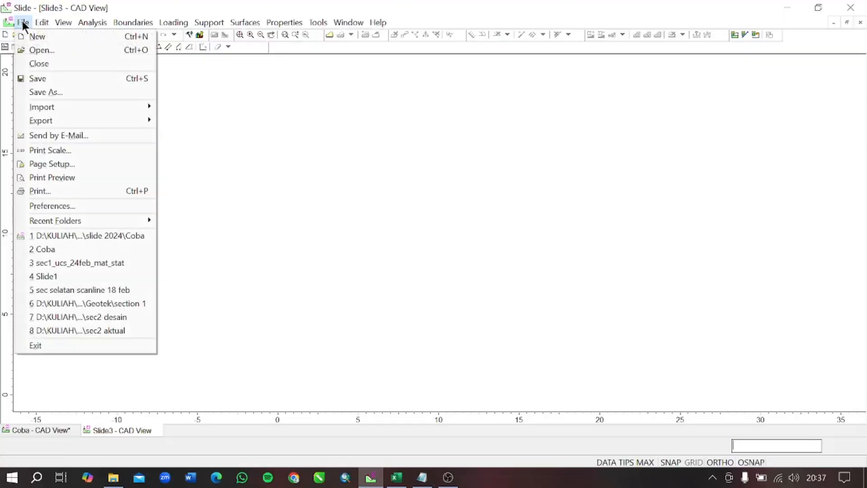
pyautogui.moveTo(44, 112)
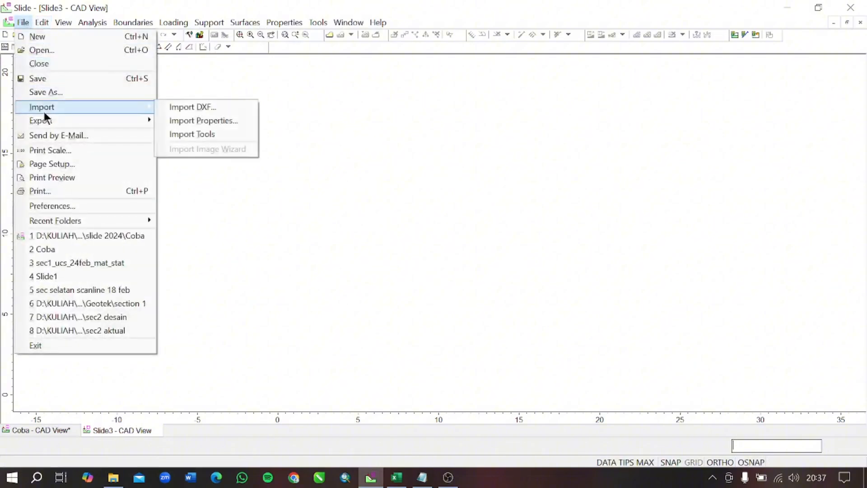
pyautogui.click(223, 110)
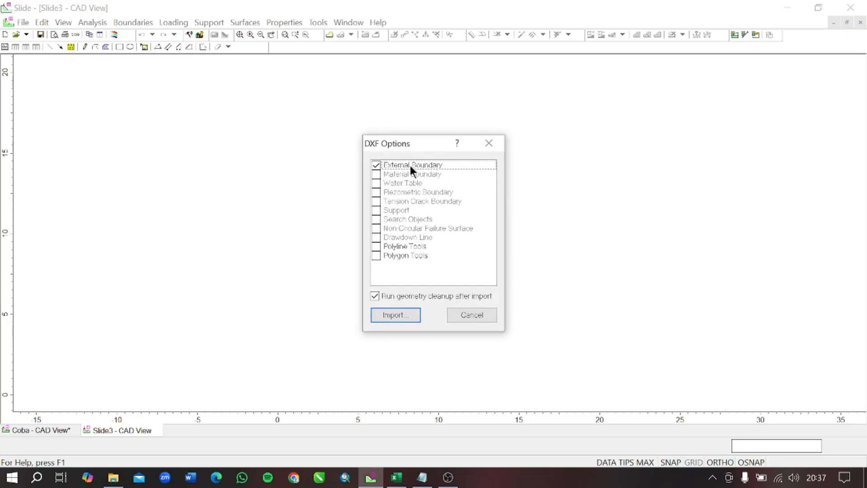
pyautogui.click(404, 315)
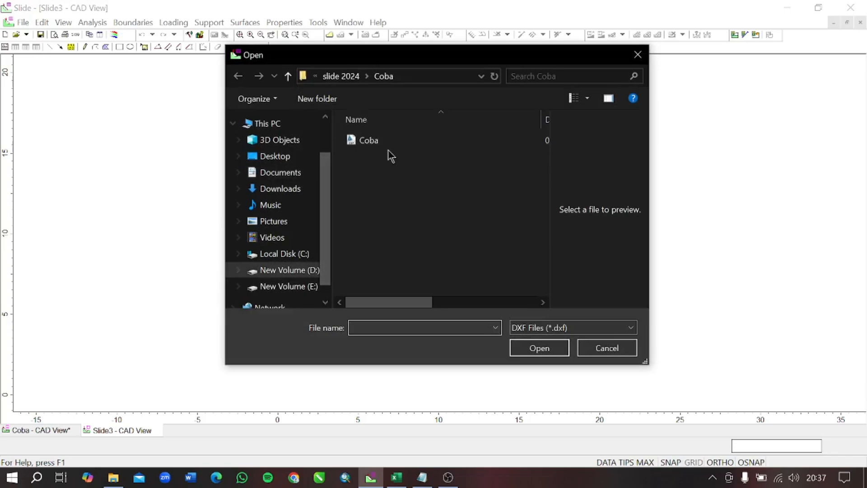
pyautogui.click(382, 142)
pyautogui.click(541, 351)
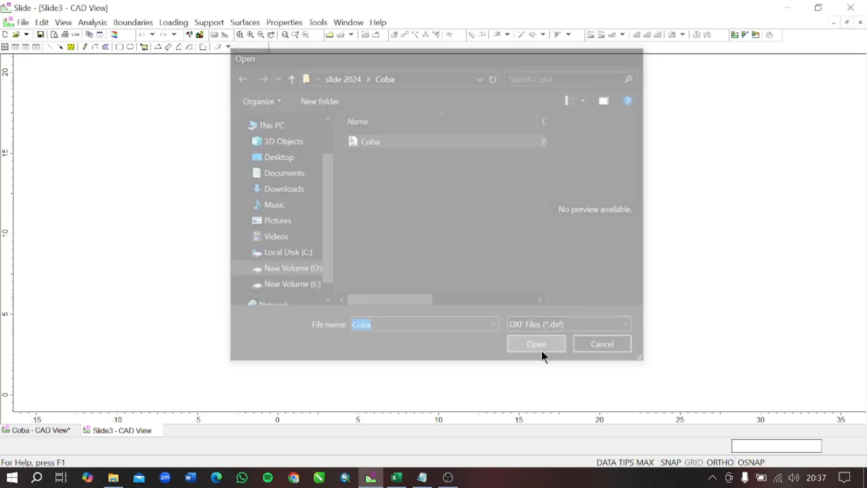
# - Import the material boundaries from the Coba DXF file into the slope model
pyautogui.scroll(-1, 378, 302)
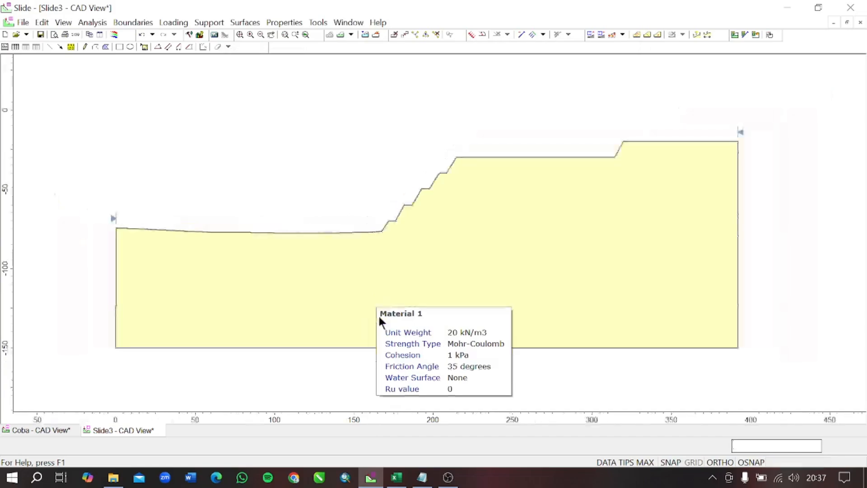
pyautogui.moveTo(287, 284); pyautogui.dragTo(287, 265)
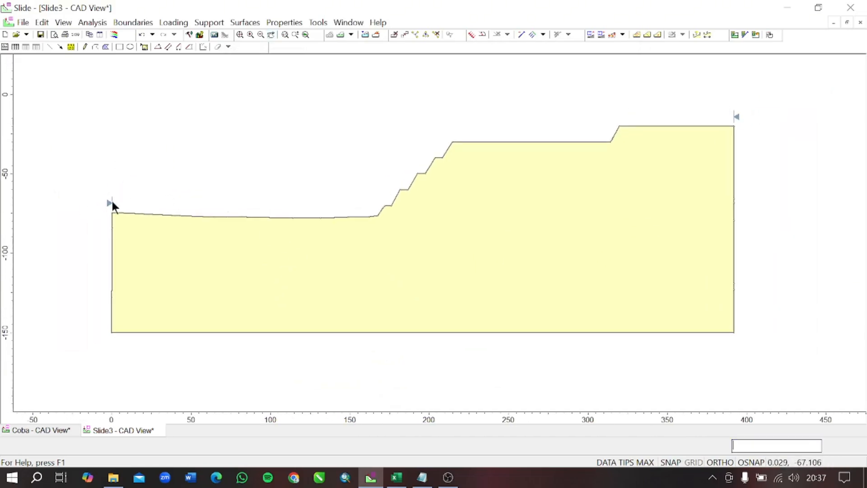
pyautogui.click(22, 21)
pyautogui.moveTo(53, 109)
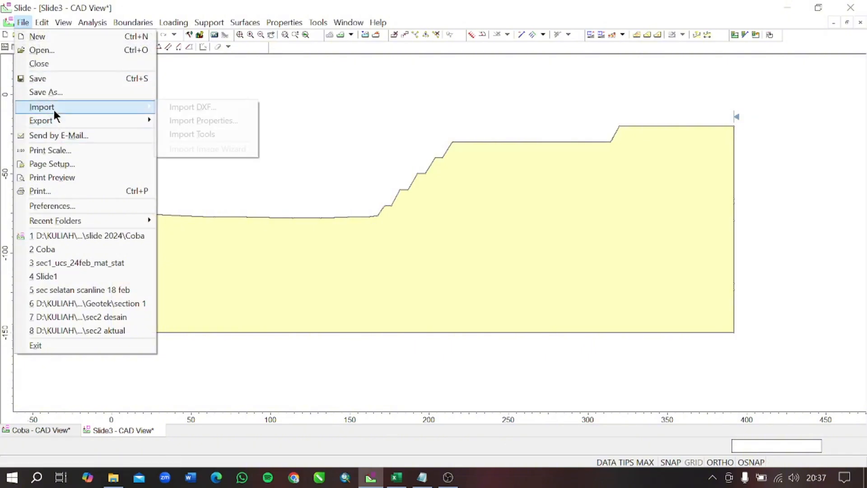
pyautogui.click(168, 107)
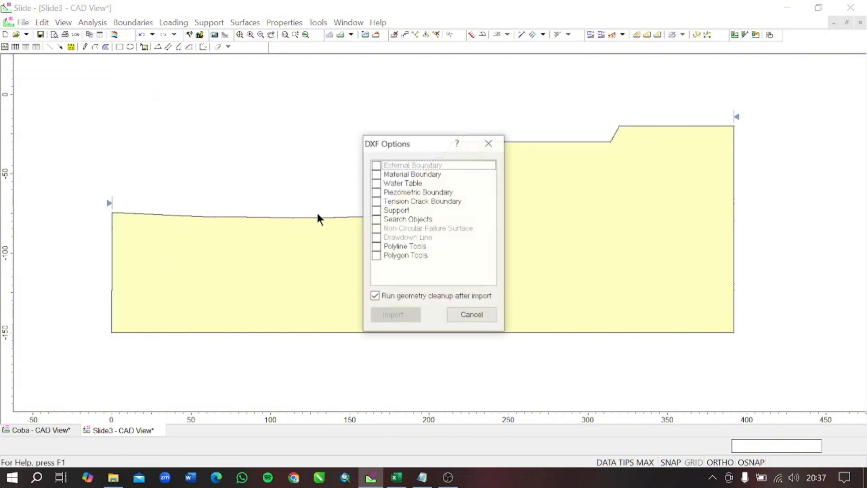
pyautogui.click(376, 174)
pyautogui.click(401, 316)
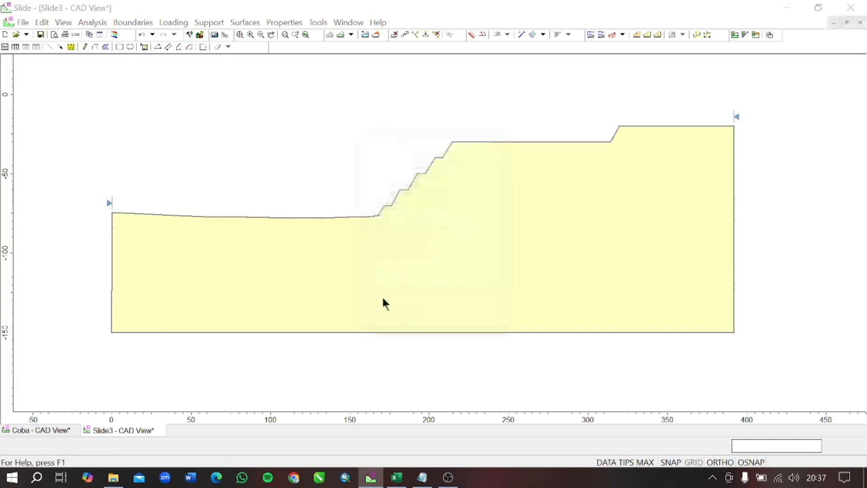
pyautogui.click(410, 141)
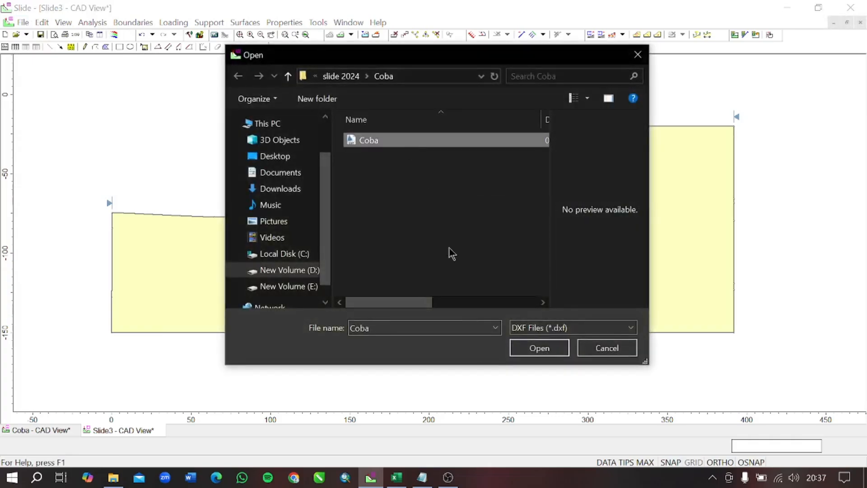
pyautogui.click(532, 348)
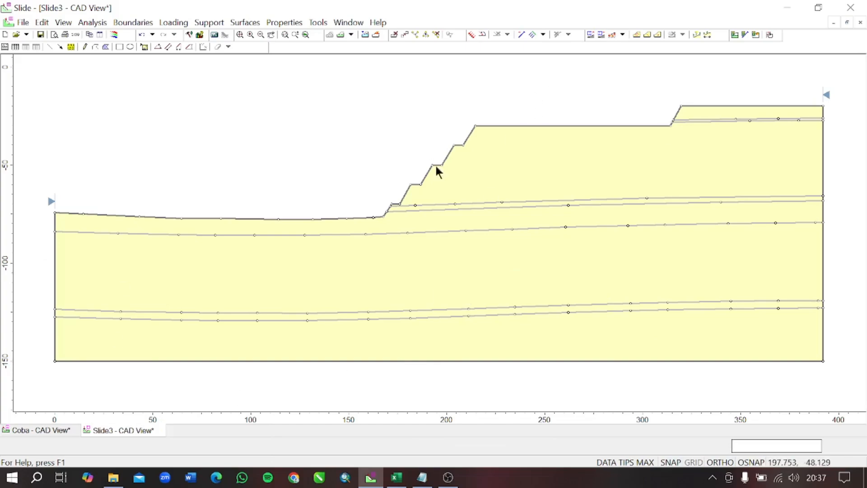
# - In the project settings, enable the GLE/Morgenstern-Price analysis method and disable Janbu simplified, keeping Bishop simplified enabled
pyautogui.click(189, 36)
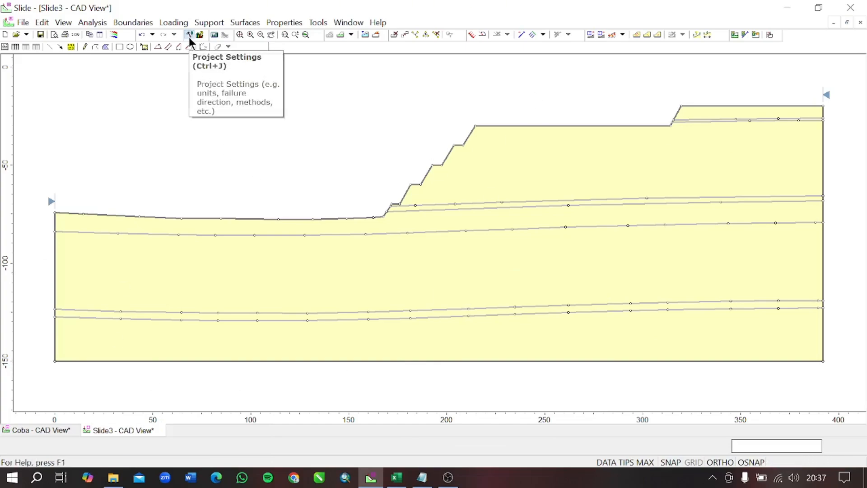
pyautogui.moveTo(458, 107); pyautogui.dragTo(314, 112)
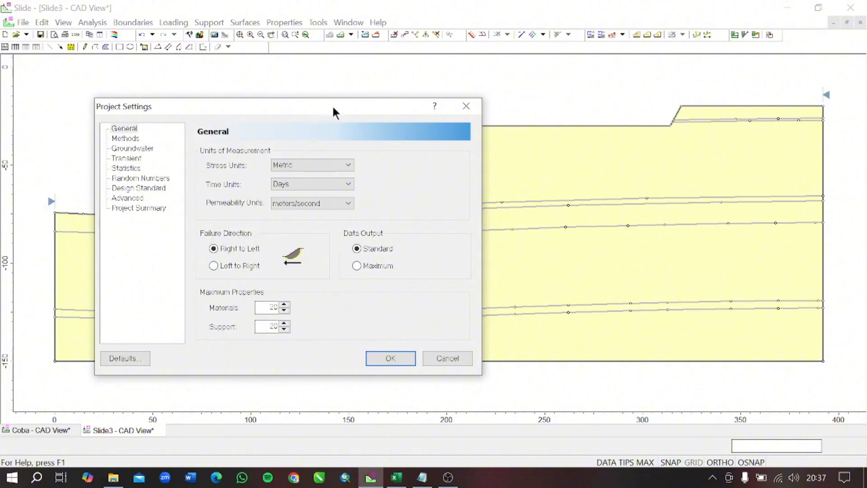
pyautogui.moveTo(321, 109); pyautogui.dragTo(434, 206)
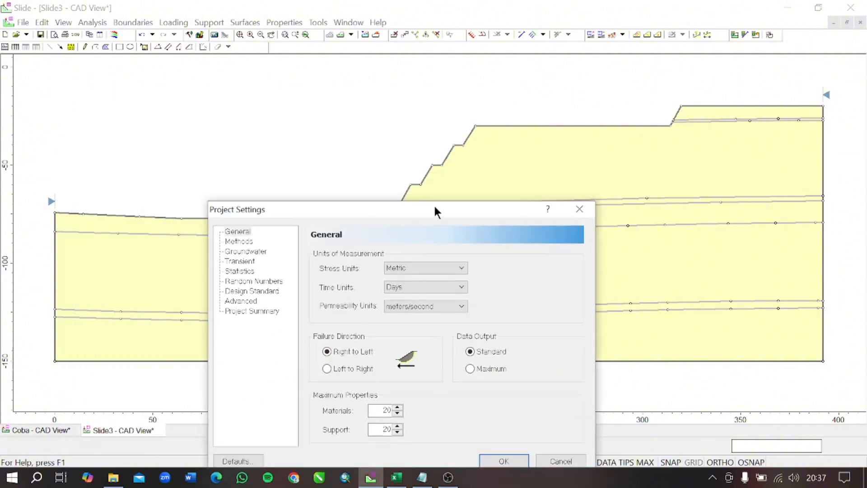
pyautogui.moveTo(302, 207); pyautogui.dragTo(260, 110)
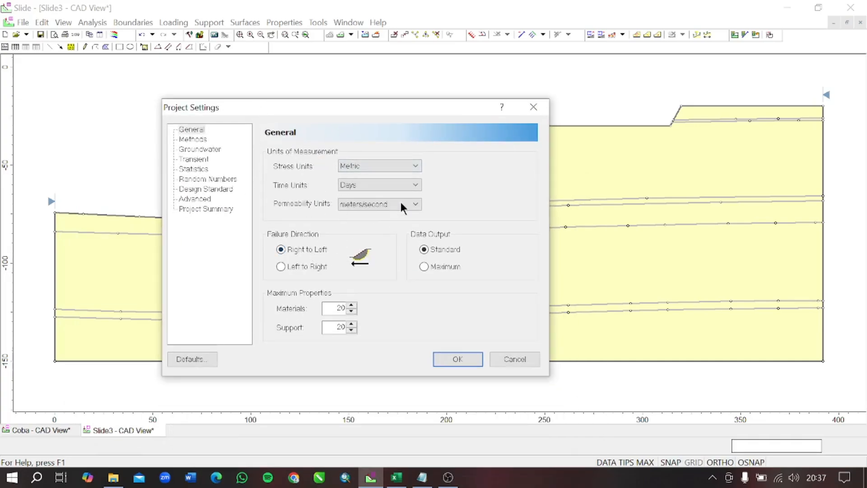
pyautogui.click(407, 166)
pyautogui.click(406, 166)
pyautogui.click(193, 140)
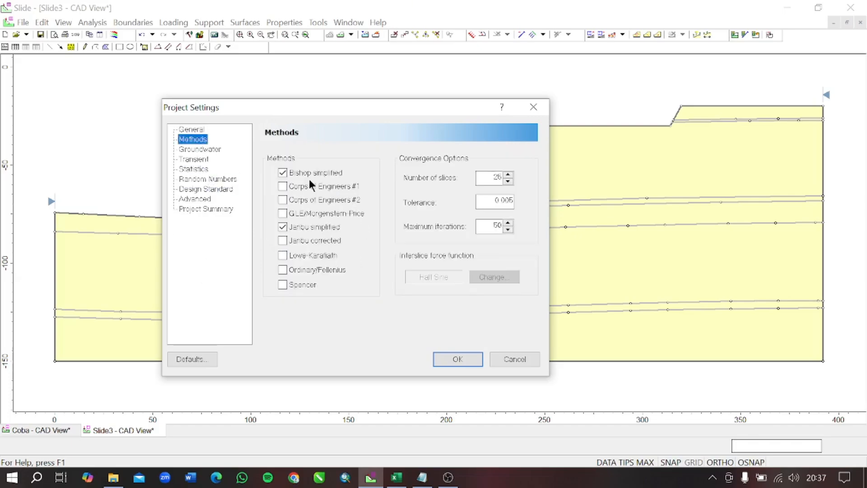
pyautogui.click(282, 213)
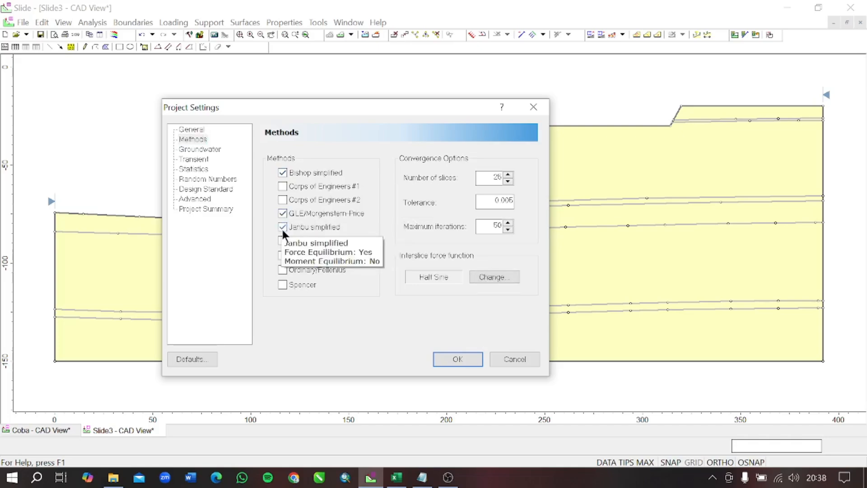
pyautogui.click(283, 227)
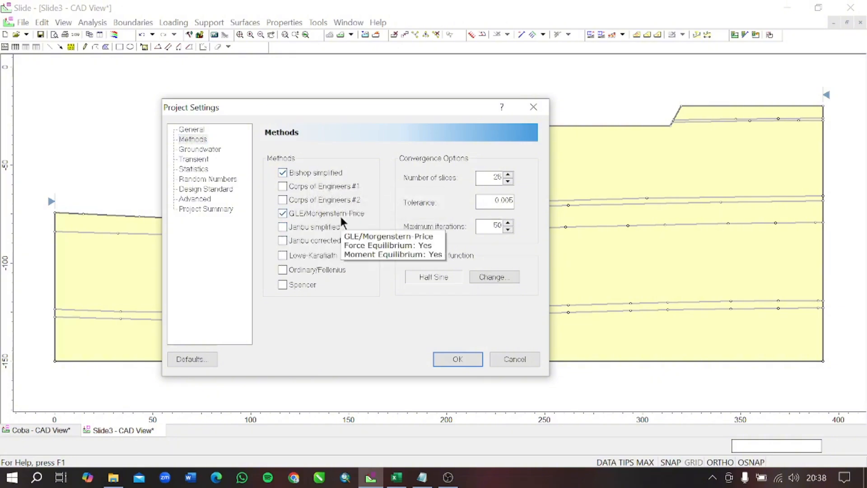
# - Enable probabilistic analysis with Monte-Carlo sampling and 1000 samples, and apply the project settings
pyautogui.click(193, 169)
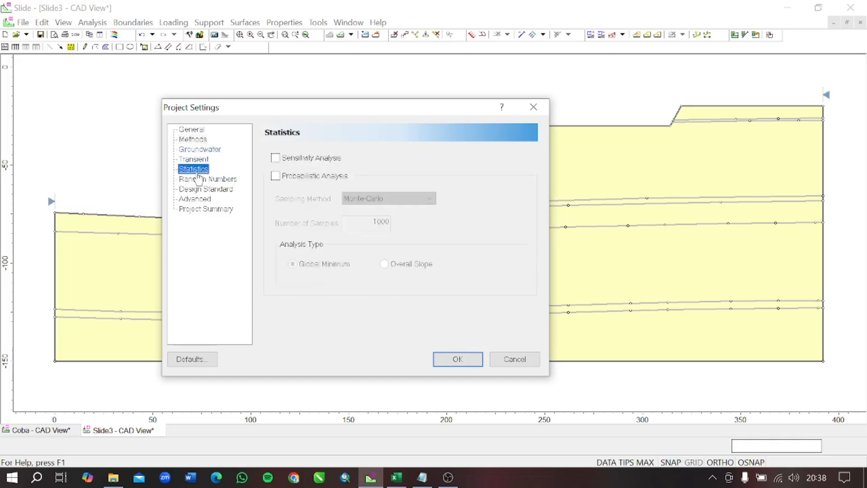
pyautogui.click(275, 176)
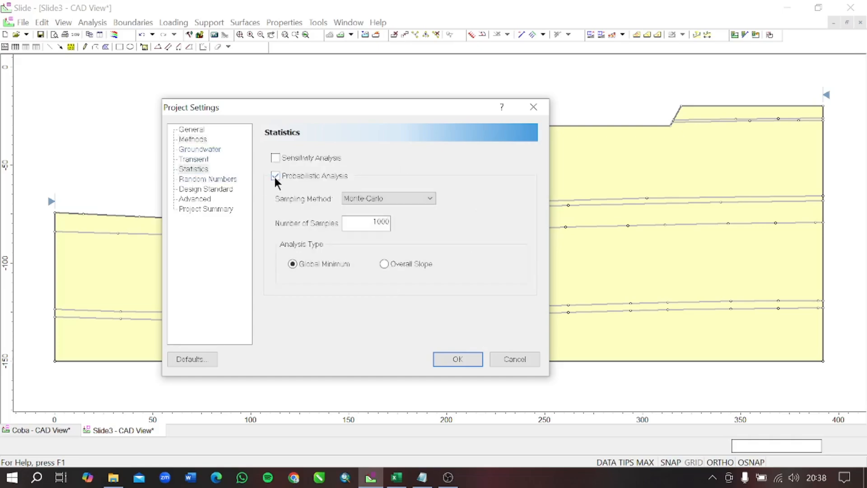
pyautogui.click(426, 202)
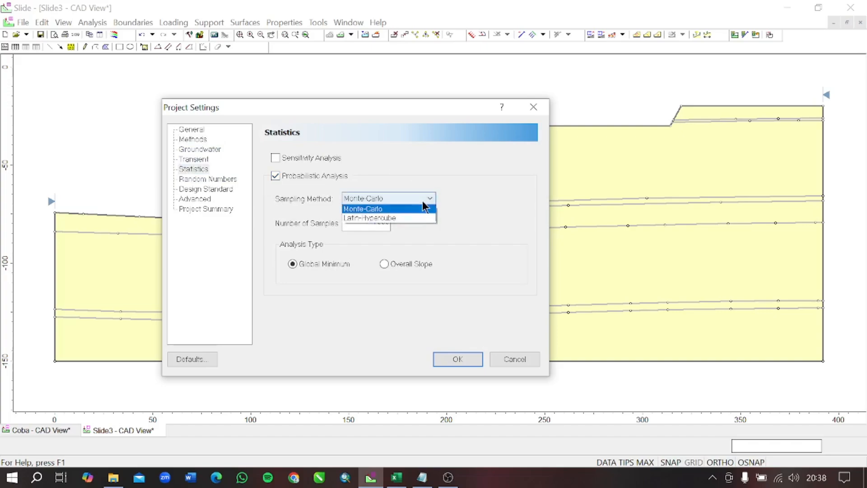
pyautogui.click(420, 211)
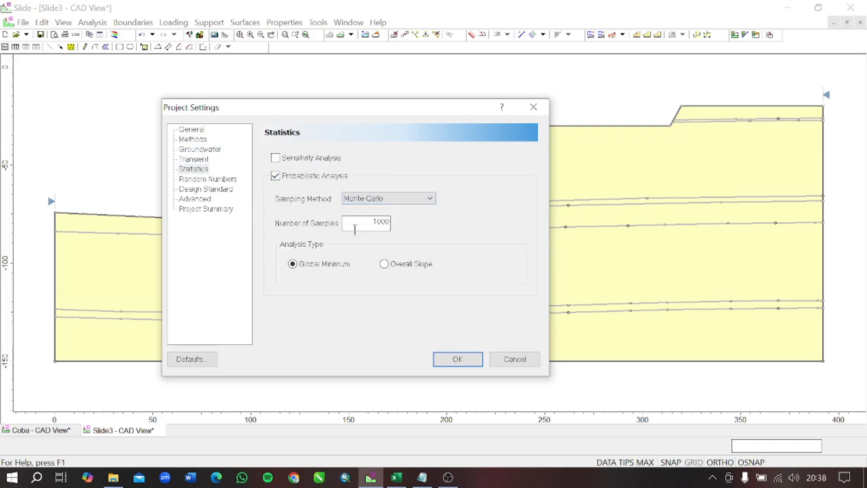
pyautogui.moveTo(358, 224); pyautogui.dragTo(405, 224)
pyautogui.click(459, 359)
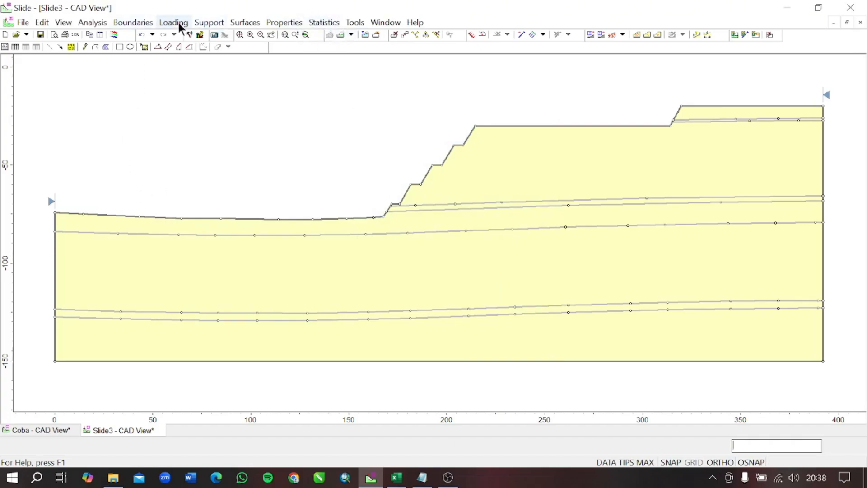
# - Rename Material 1 as Soil in the material definitions, following the material list in the Excel Material Properties workbook
pyautogui.click(280, 23)
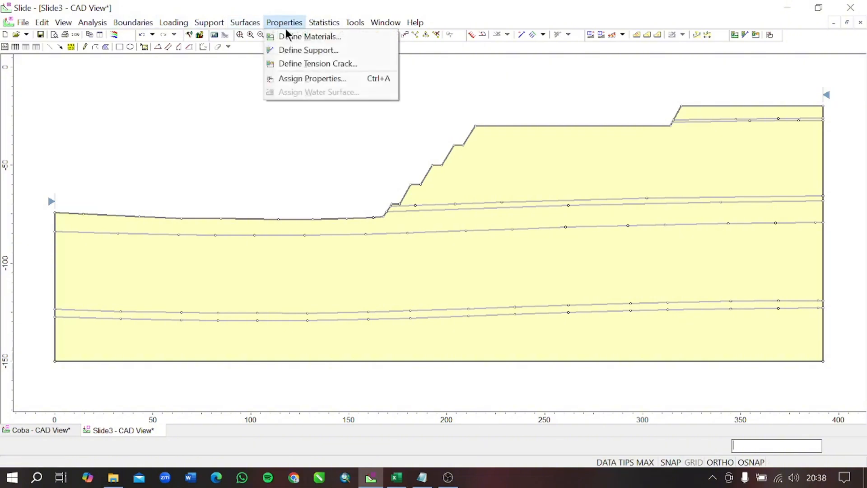
pyautogui.click(289, 35)
pyautogui.moveTo(383, 90); pyautogui.dragTo(431, 81)
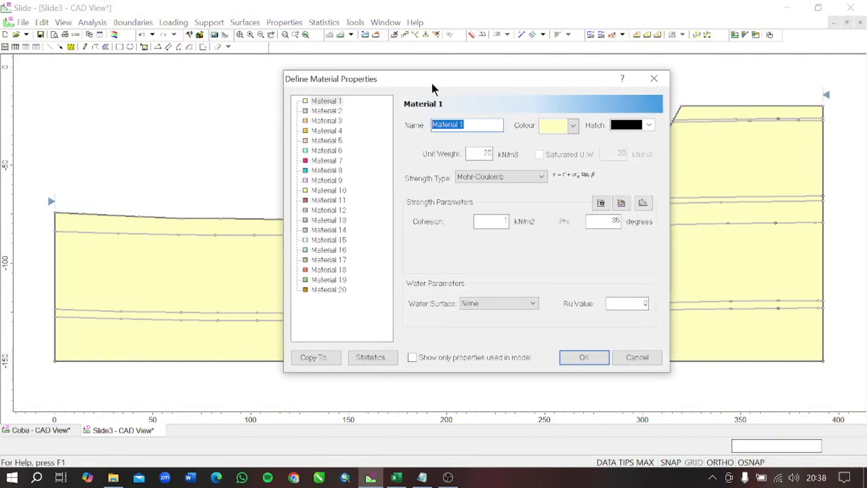
pyautogui.click(397, 478)
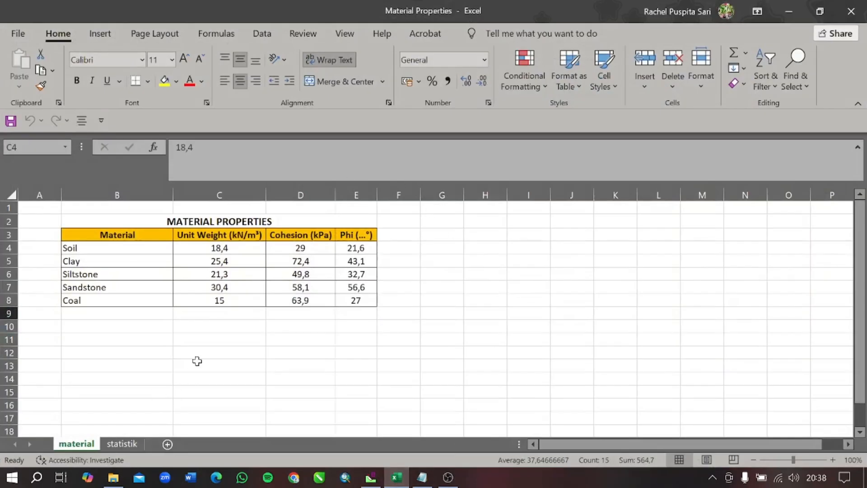
pyautogui.click(196, 363)
pyautogui.click(292, 222)
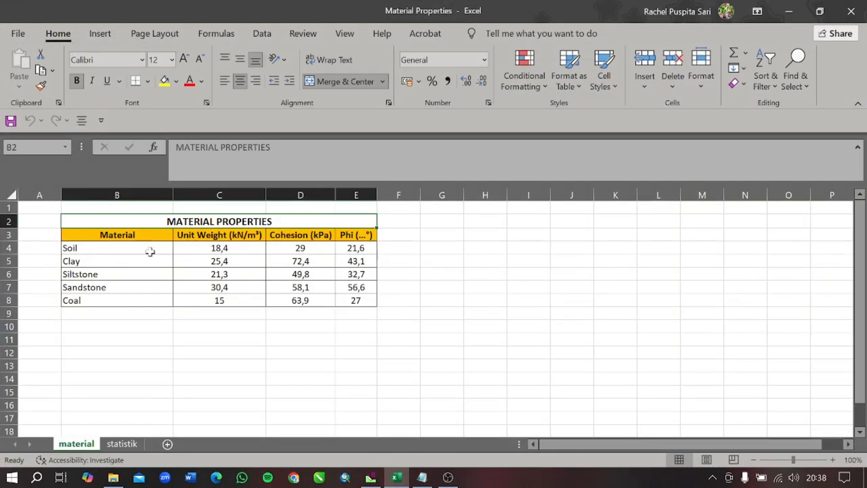
pyautogui.moveTo(150, 251); pyautogui.dragTo(146, 300)
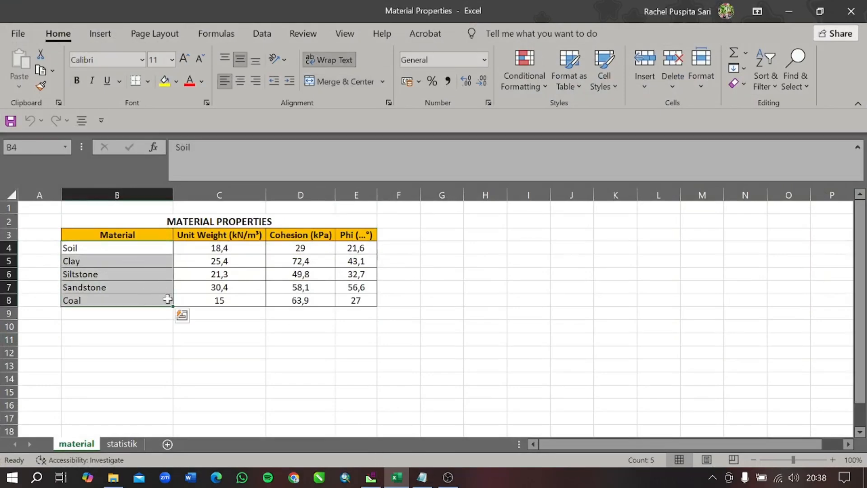
pyautogui.click(371, 476)
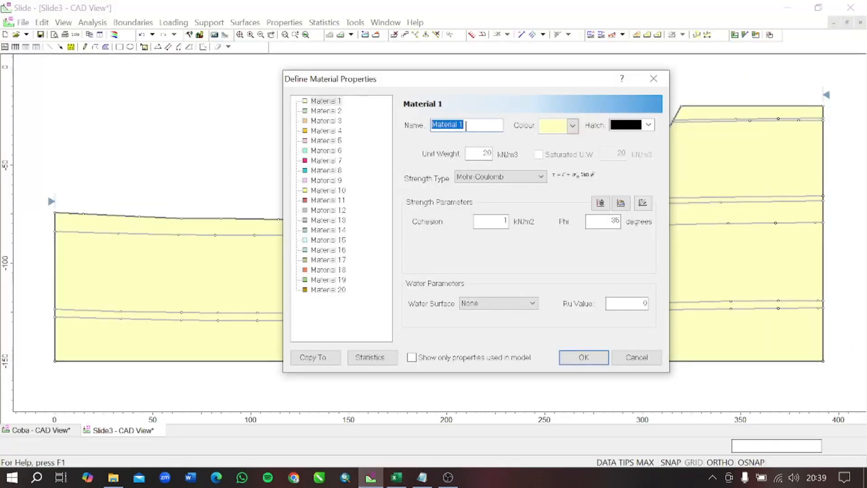
pyautogui.write('Soil')
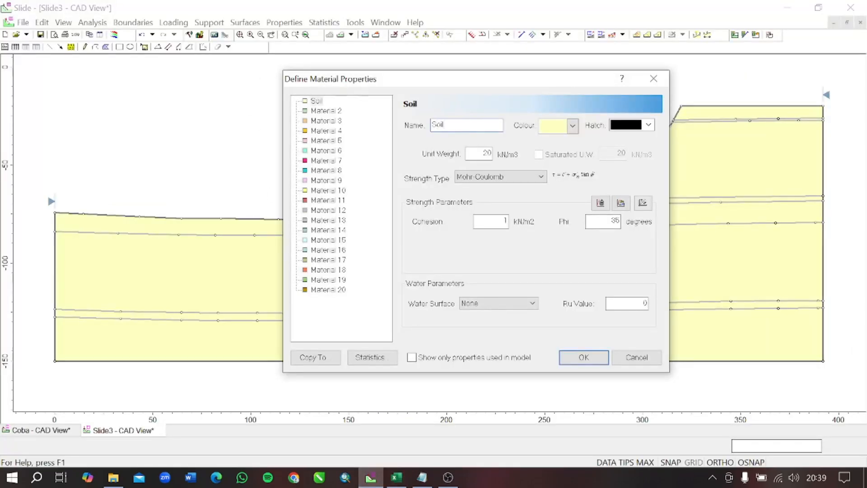
# - Set the Soil material's colour to reddish brown and its unit weight to 18.4 kN/m3, following the Excel Material Properties workbook
pyautogui.click(573, 126)
pyautogui.click(553, 160)
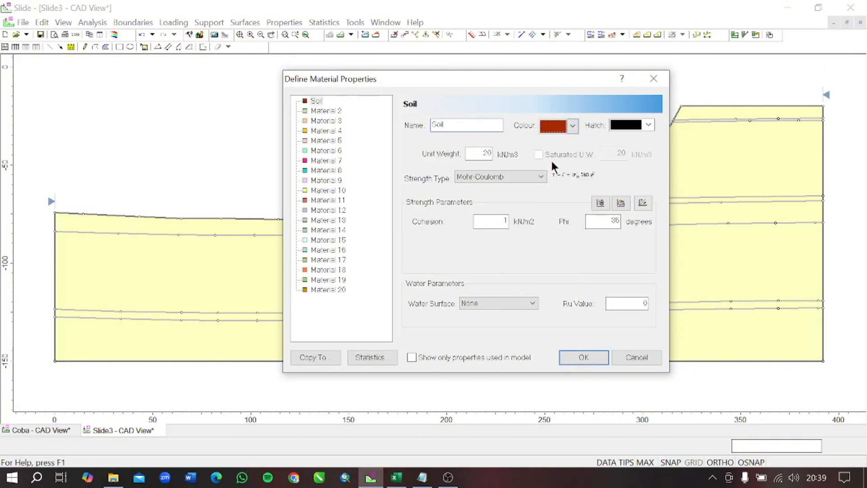
pyautogui.moveTo(478, 153); pyautogui.dragTo(505, 156)
pyautogui.click(397, 478)
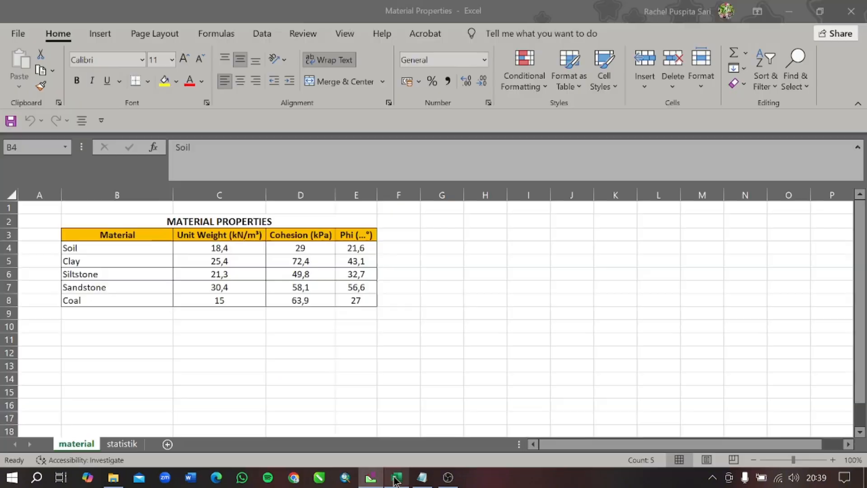
pyautogui.click(221, 248)
pyautogui.hotkey('alt', 'Tab')
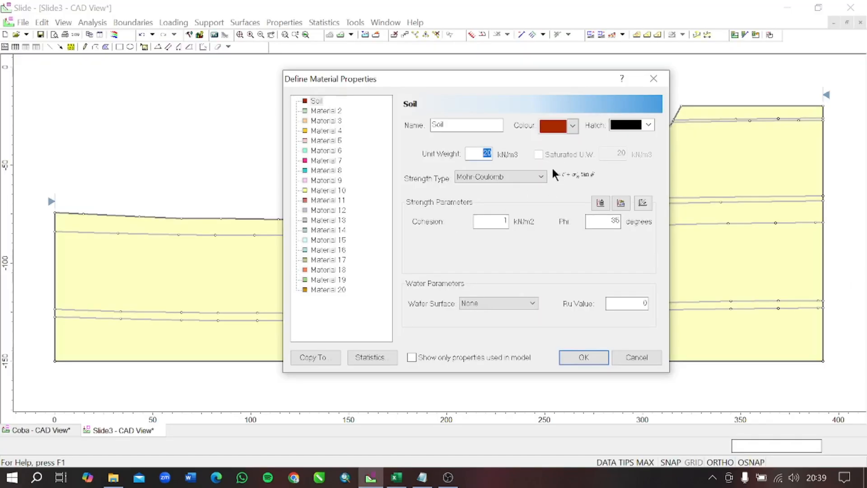
pyautogui.write('18,4')
# - Set Soil's cohesion to 29 kN/m2 and its phi to 21.6 degrees, following the Excel Material Properties workbook
pyautogui.moveTo(495, 223); pyautogui.dragTo(525, 229)
pyautogui.hotkey('alt', 'Tab')
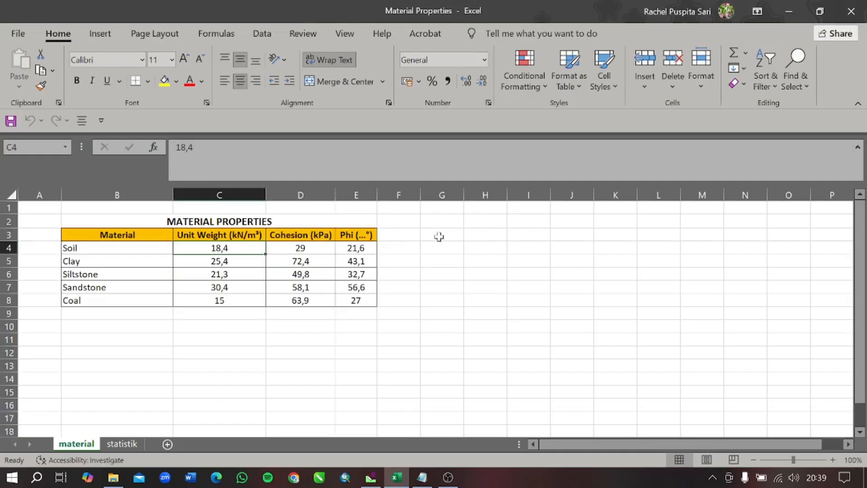
pyautogui.click(302, 246)
pyautogui.hotkey('alt', 'Tab')
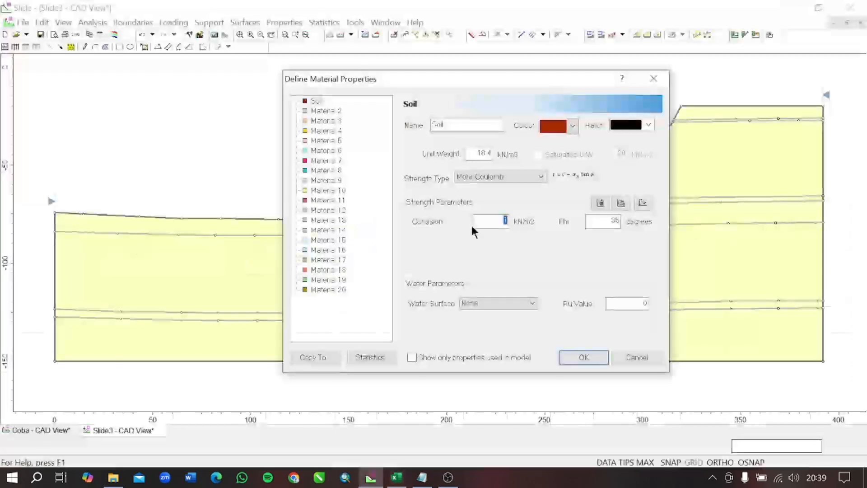
pyautogui.write('29')
pyautogui.hotkey('alt', 'Tab')
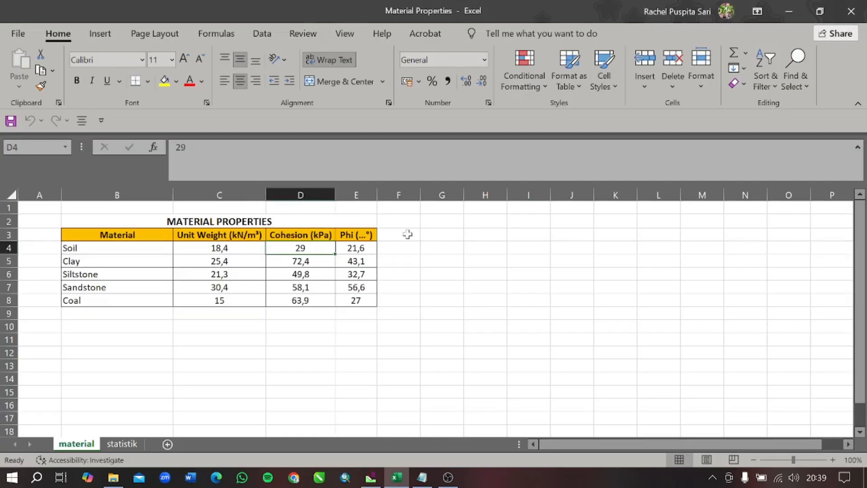
pyautogui.hotkey('alt', 'Tab')
pyautogui.moveTo(595, 222); pyautogui.dragTo(624, 220)
pyautogui.write('21.6')
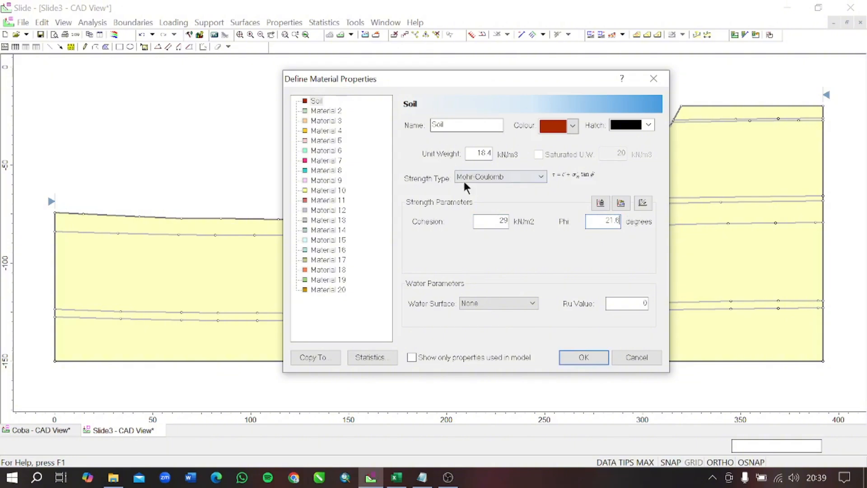
# - Try the Generalized Hoek-Brown strength type for Soil, and return it to Mohr-Coulomb
pyautogui.click(523, 178)
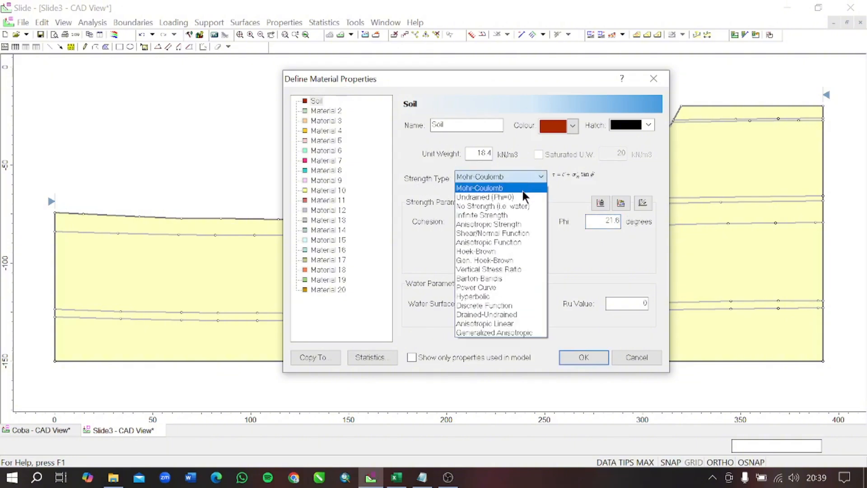
pyautogui.click(523, 191)
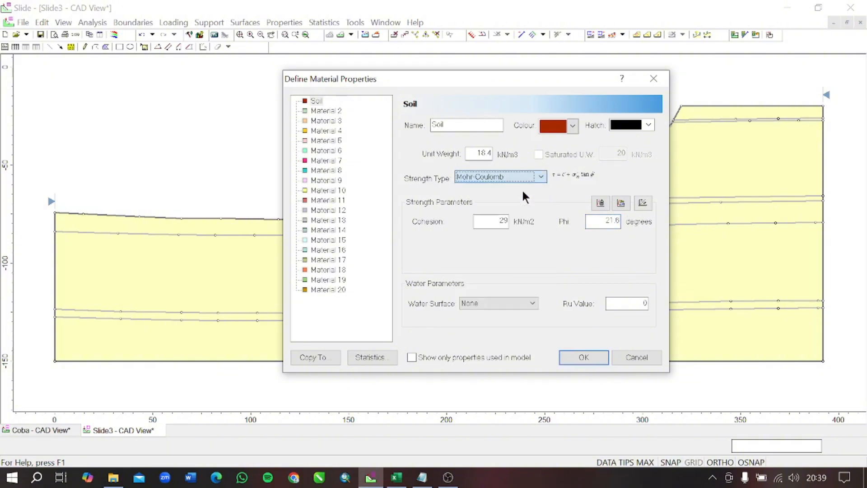
pyautogui.click(403, 481)
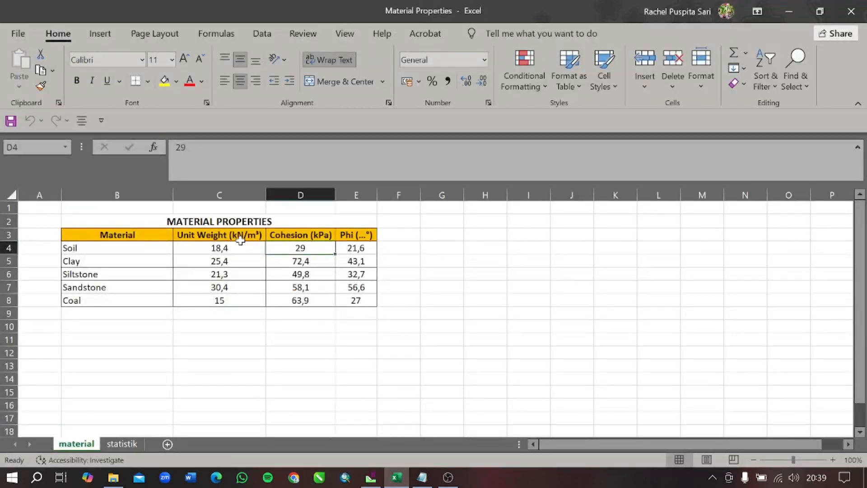
pyautogui.click(371, 477)
pyautogui.click(538, 181)
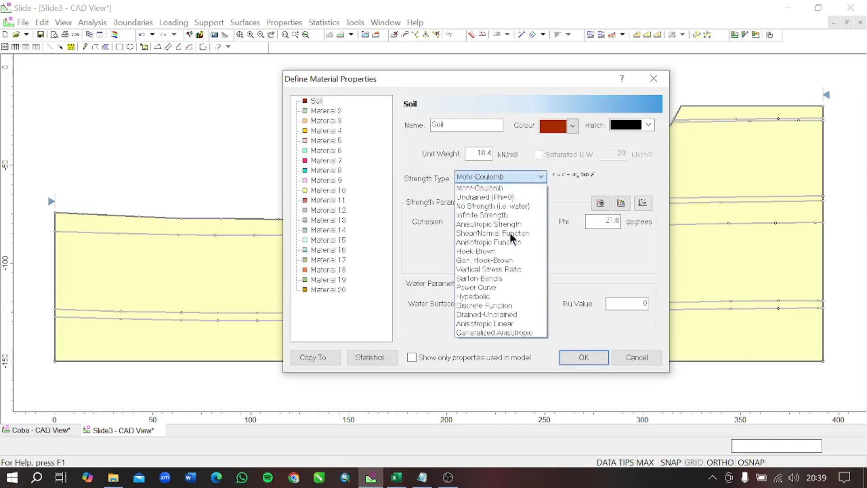
pyautogui.click(499, 261)
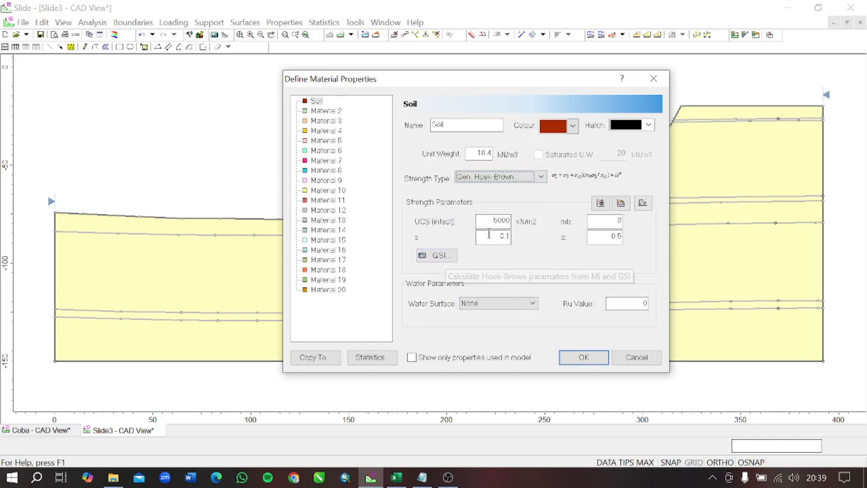
pyautogui.click(530, 175)
pyautogui.click(514, 192)
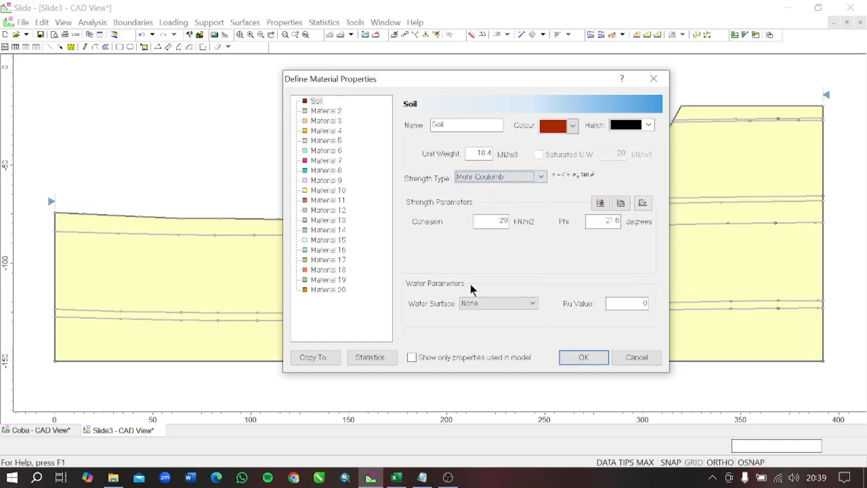
# - Rename Material 2 as Clay, following the workbook's material list, and set its colour to dark green
pyautogui.click(328, 110)
pyautogui.hotkey('alt', 'Tab')
pyautogui.hotkey('alt', 'Tab')
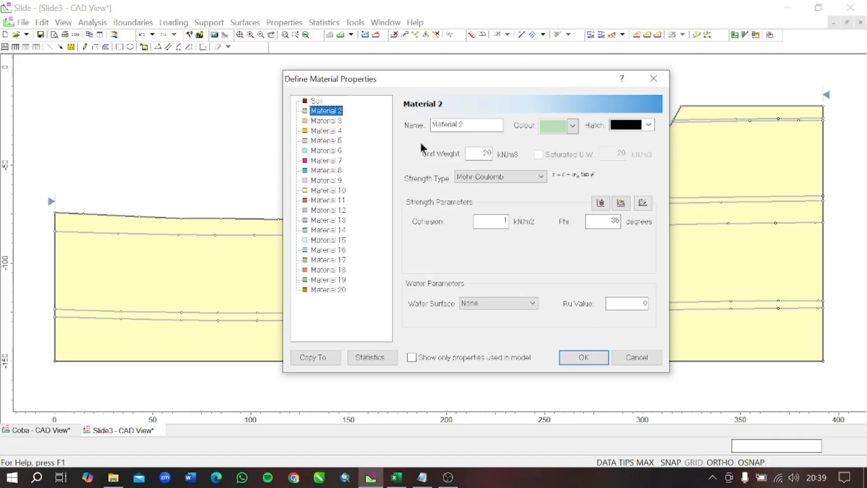
pyautogui.click(461, 125)
pyautogui.moveTo(462, 125); pyautogui.dragTo(414, 130)
pyautogui.write('Clay')
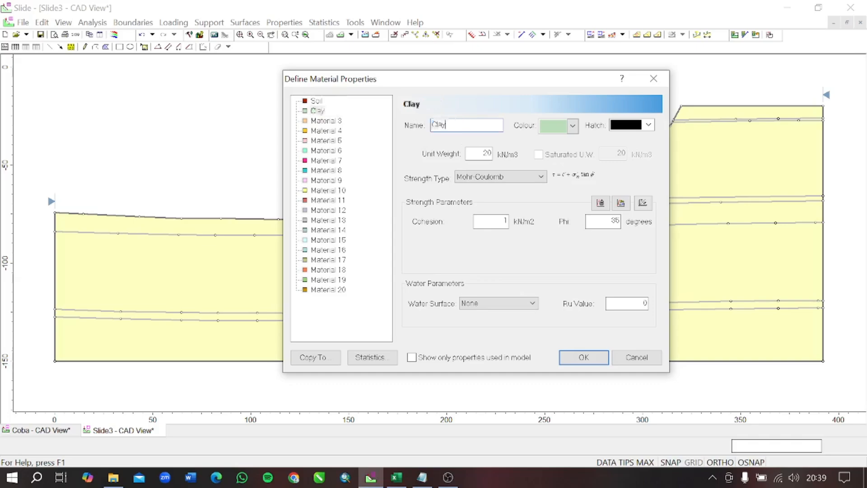
pyautogui.click(559, 128)
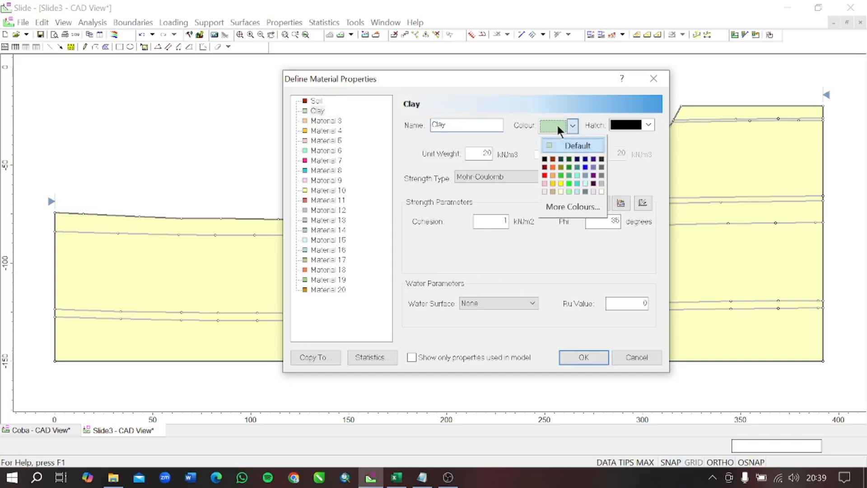
pyautogui.click(567, 161)
# - Set Clay's unit weight to 25.4 kN/m3, following the Excel Material Properties workbook
pyautogui.hotkey('alt', 'Tab')
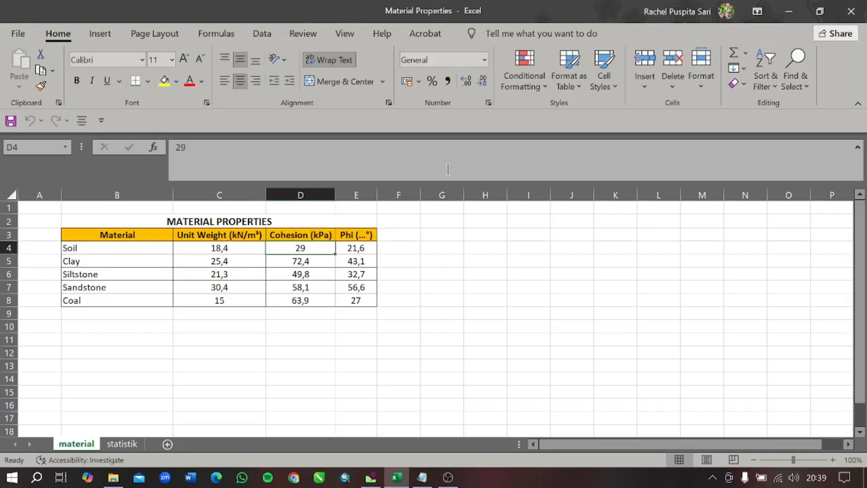
pyautogui.click(246, 264)
pyautogui.hotkey('alt', 'Tab')
pyautogui.doubleClick(488, 154)
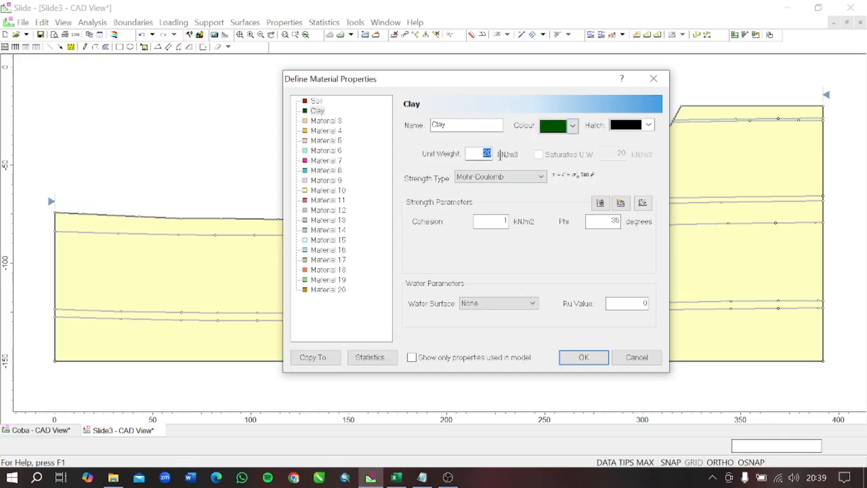
pyautogui.write('25.4')
# - Set Clay's cohesion to 72.4 kN/m2 and its phi to 43.1 degrees, following the Excel Material Properties workbook
pyautogui.hotkey('alt', 'Tab')
pyautogui.click(320, 261)
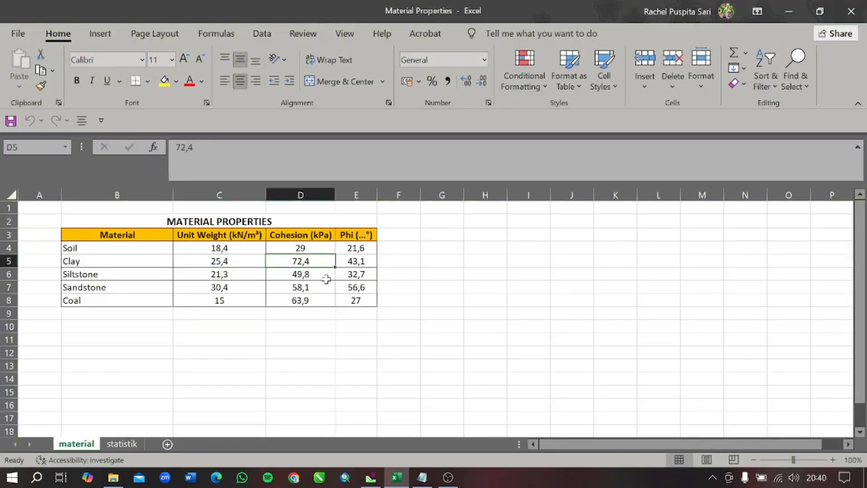
pyautogui.hotkey('alt', 'Tab')
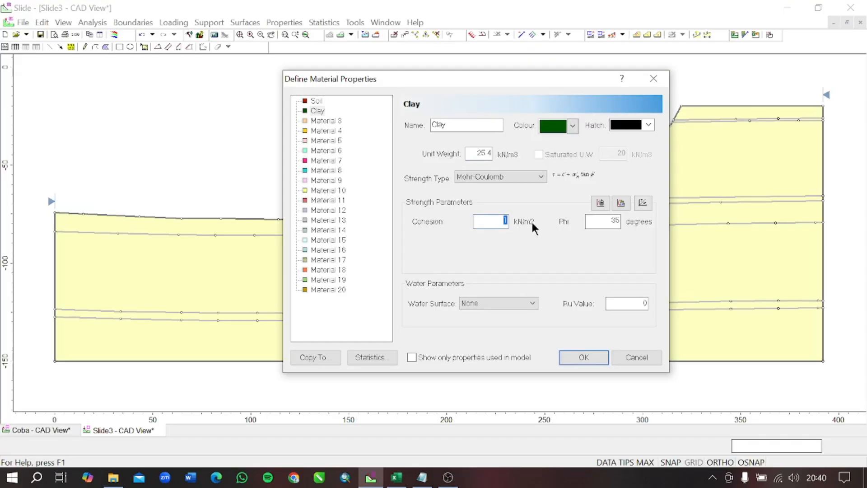
pyautogui.hotkey('alt', 'Tab')
pyautogui.hotkey('alt', 'Tab')
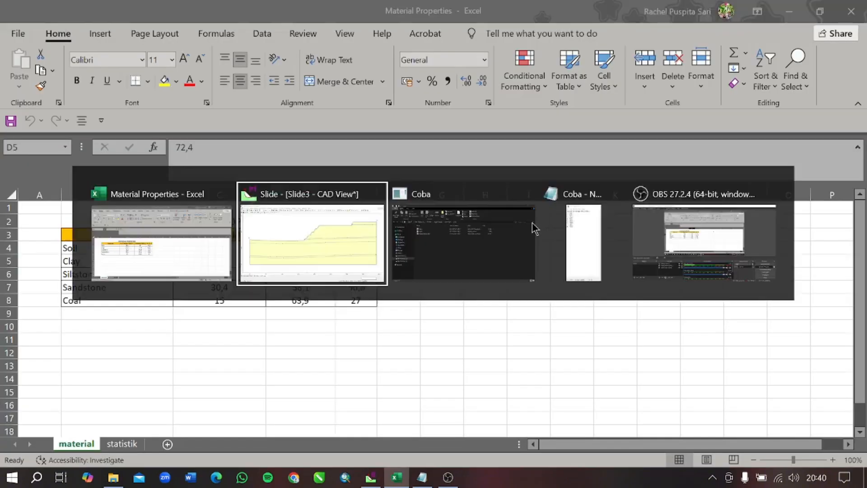
pyautogui.moveTo(605, 221); pyautogui.dragTo(636, 222)
pyautogui.write('4')
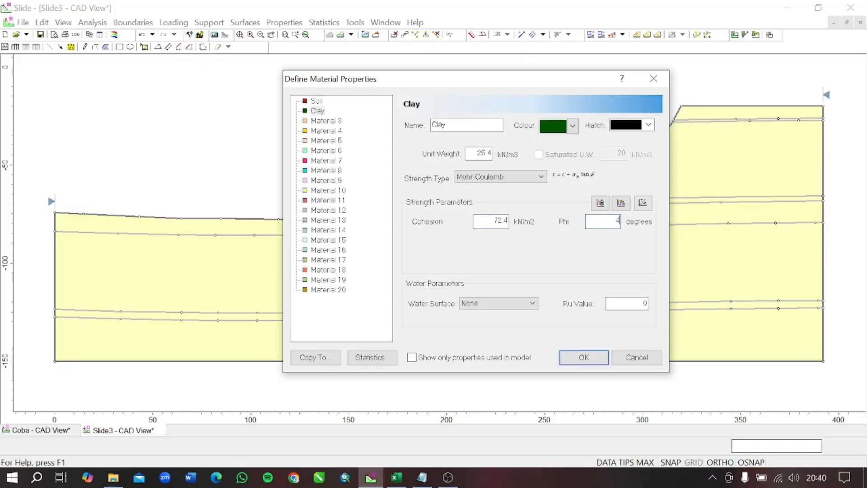
pyautogui.write('3.1')
pyautogui.click(326, 121)
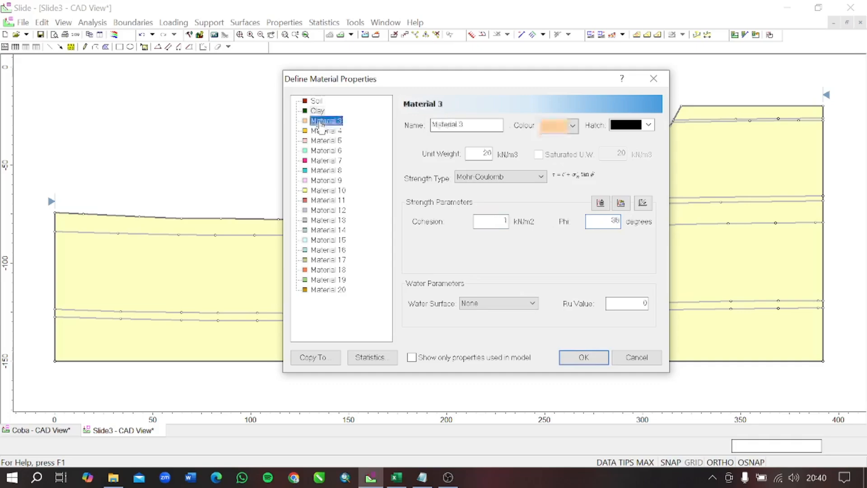
pyautogui.hotkey('alt', 'Tab')
pyautogui.hotkey('alt', 'Tab')
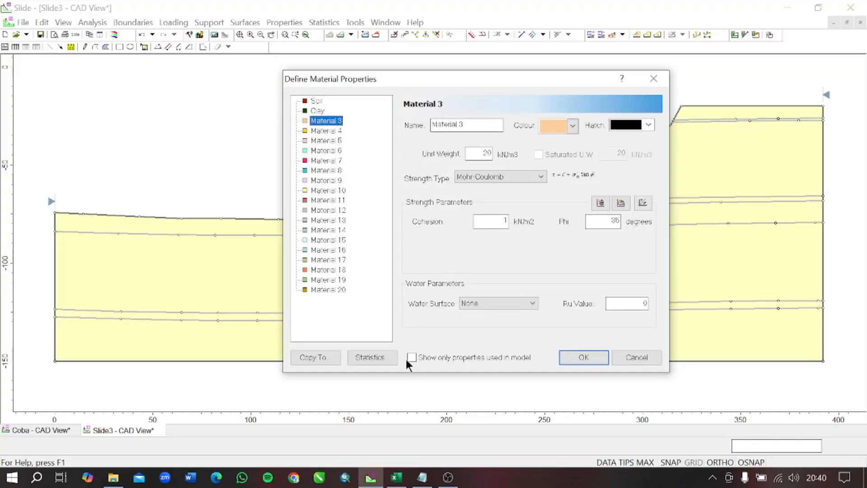
pyautogui.hotkey('alt', 'Tab')
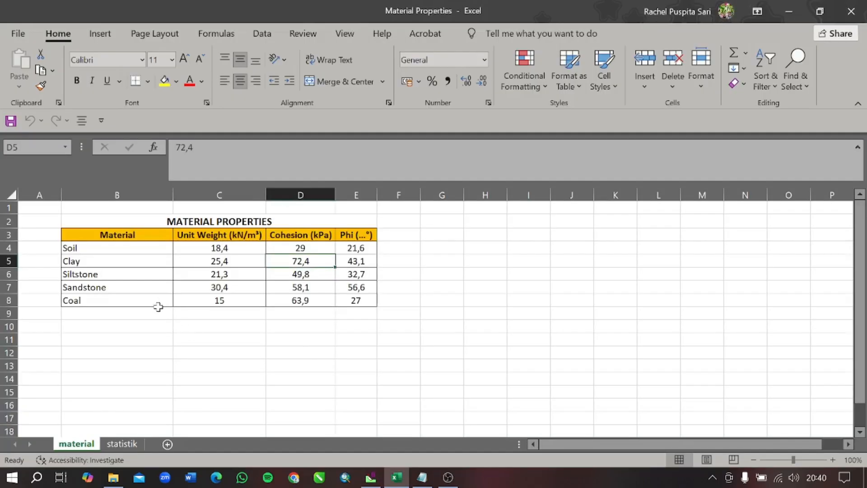
pyautogui.click(448, 477)
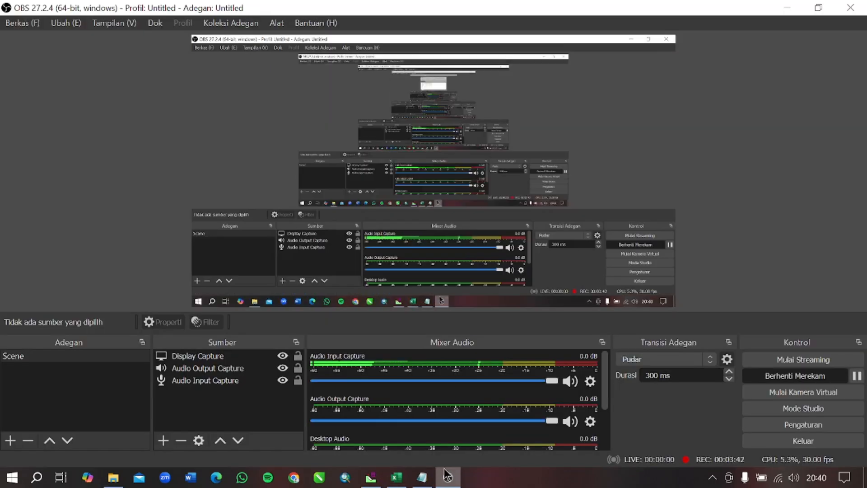
pyautogui.click(370, 477)
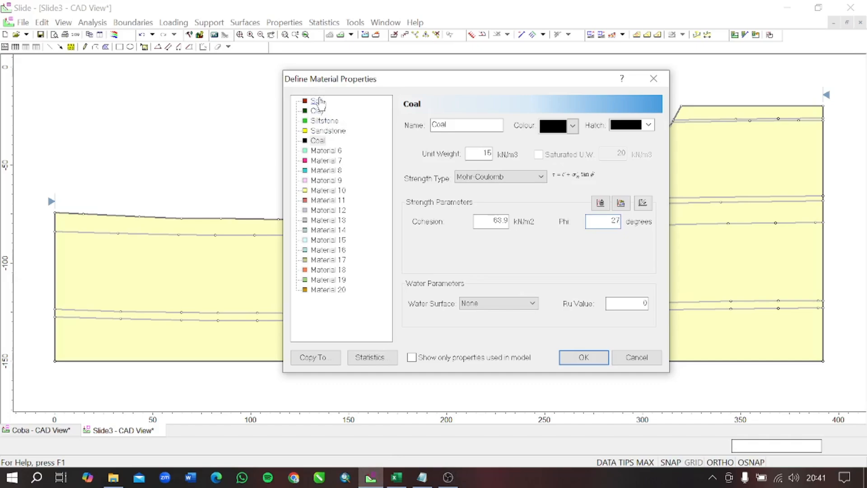
# - Review the Soil and Coal material properties and apply the material definitions to the model
pyautogui.click(318, 101)
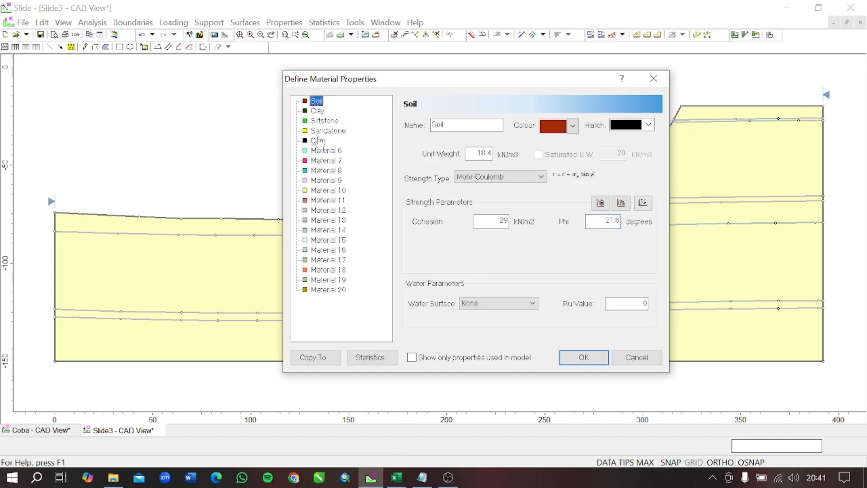
pyautogui.click(318, 141)
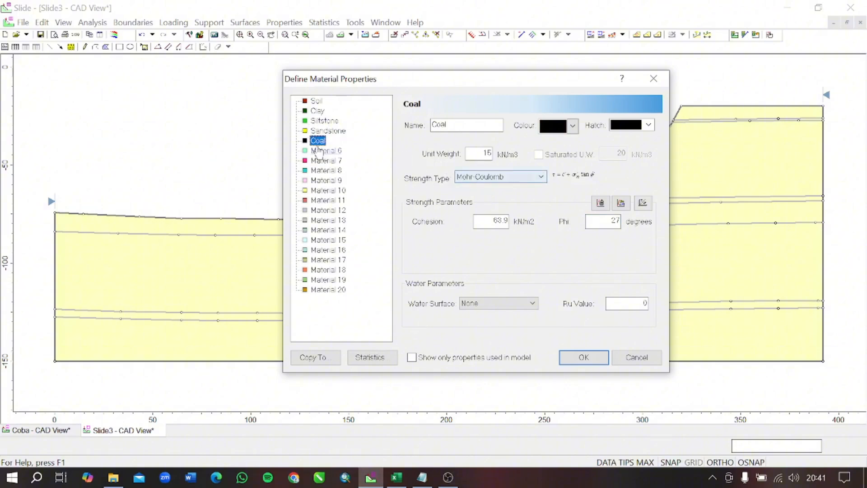
pyautogui.click(581, 357)
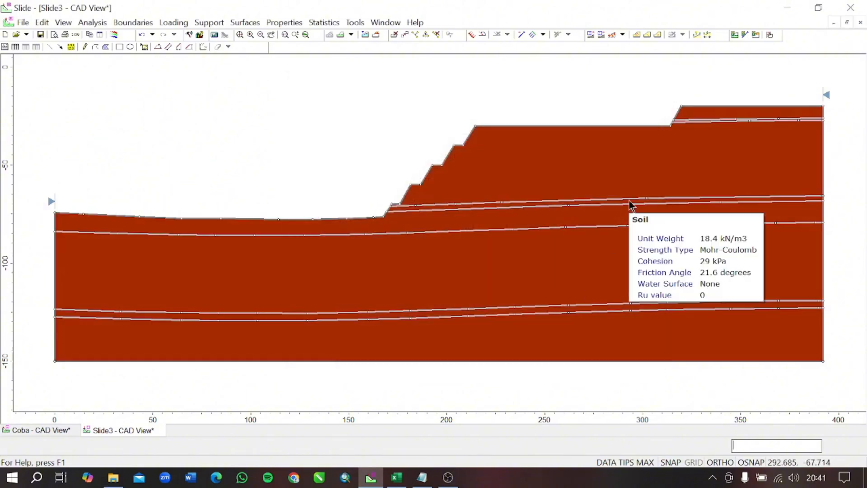
# - Compare the lithology order in the Coba Notepad file with the upper layers of the slope section
pyautogui.scroll(-4, 628, 199)
pyautogui.moveTo(627, 199); pyautogui.dragTo(473, 198)
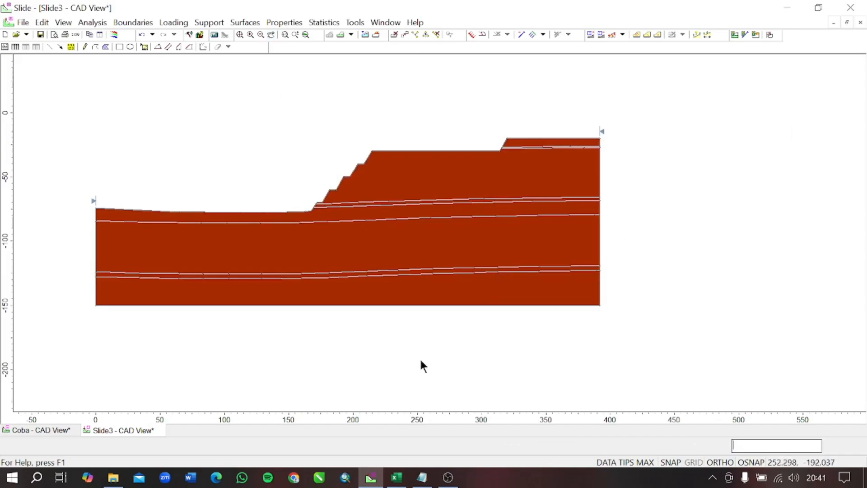
pyautogui.click(418, 481)
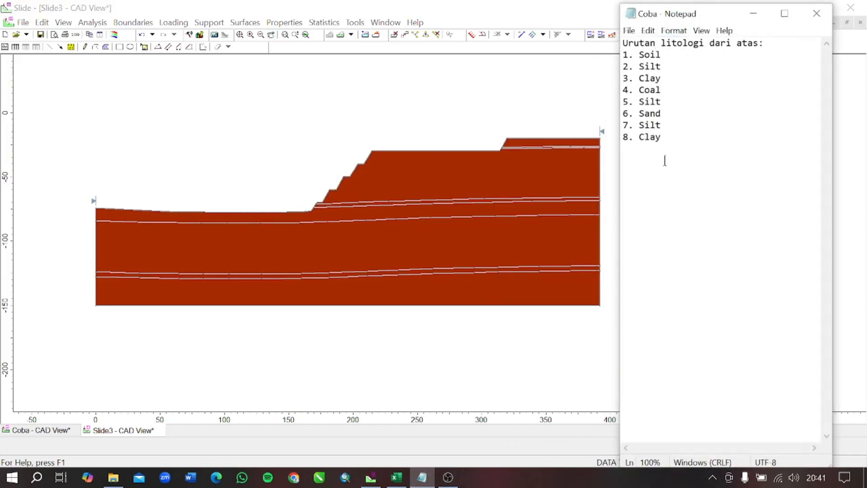
pyautogui.scroll(4, 542, 149)
pyautogui.moveTo(548, 157); pyautogui.dragTo(330, 140)
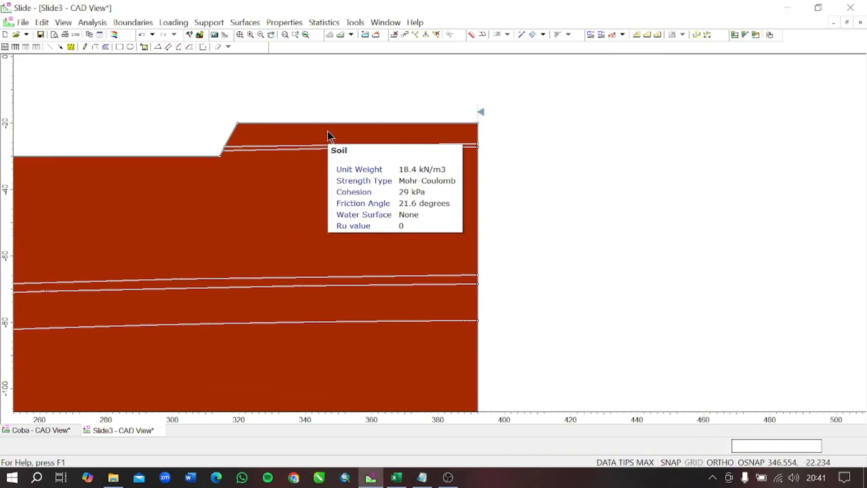
pyautogui.click(430, 478)
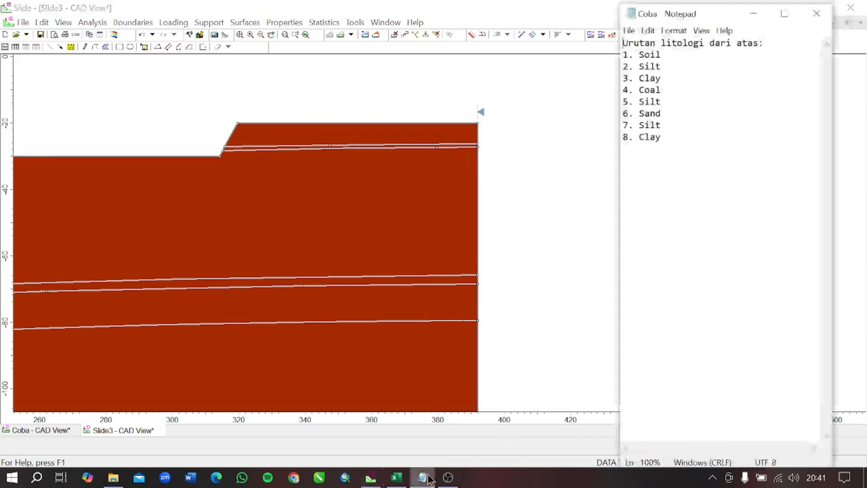
pyautogui.click(429, 478)
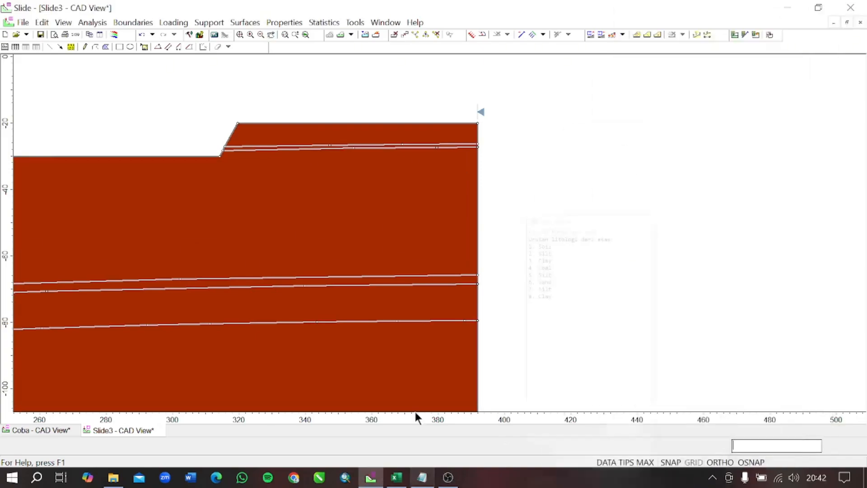
# - Assign the Siltstone material to the thin layer directly below the top soil layer of the slope section
pyautogui.rightClick(311, 177)
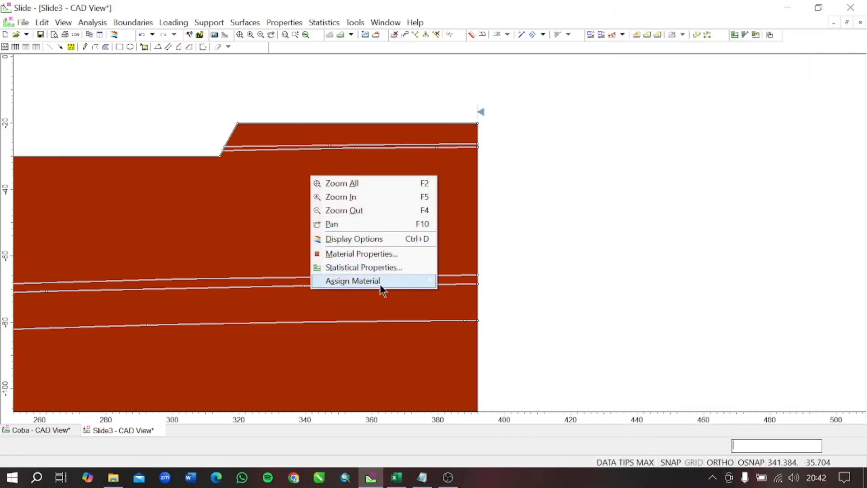
pyautogui.moveTo(382, 289)
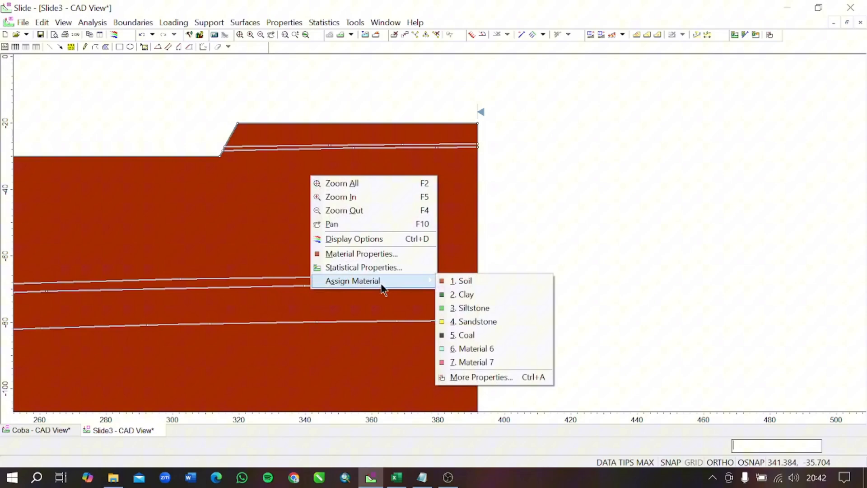
pyautogui.click(481, 379)
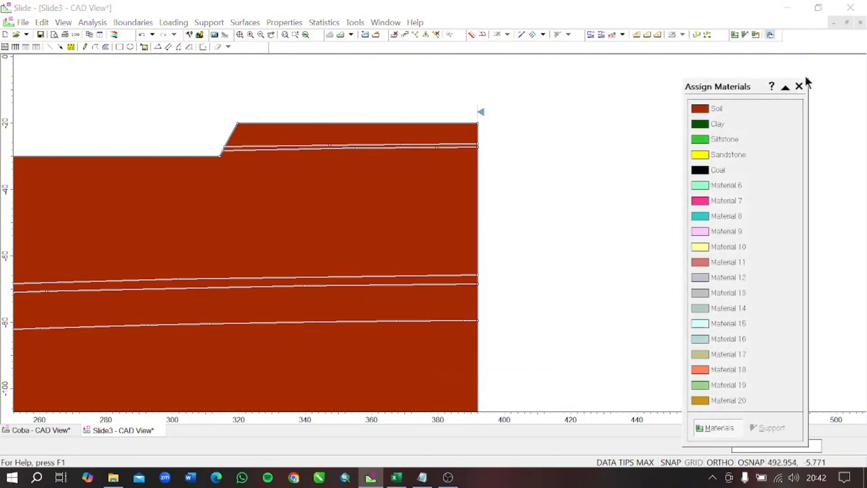
pyautogui.moveTo(736, 90); pyautogui.dragTo(605, 56)
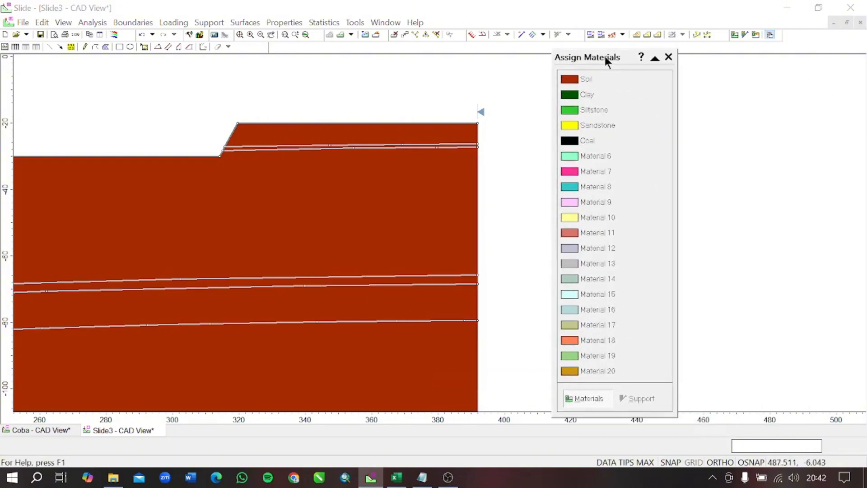
pyautogui.click(579, 113)
pyautogui.scroll(2, 380, 145)
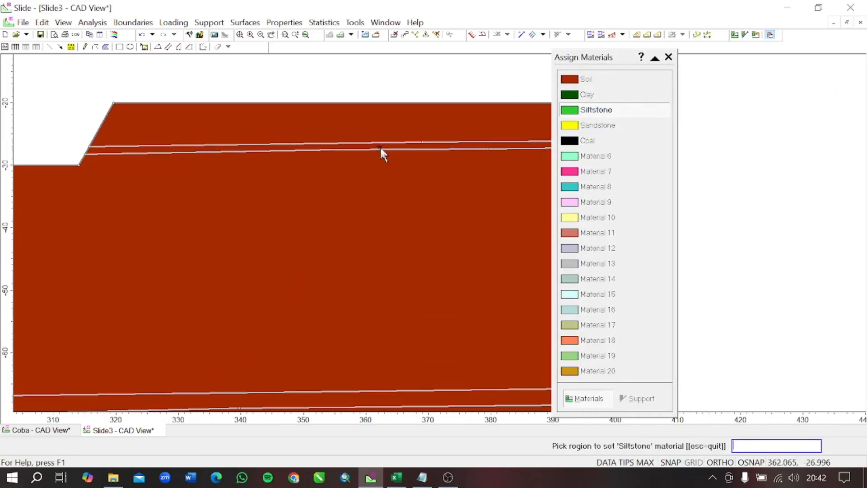
pyautogui.click(378, 148)
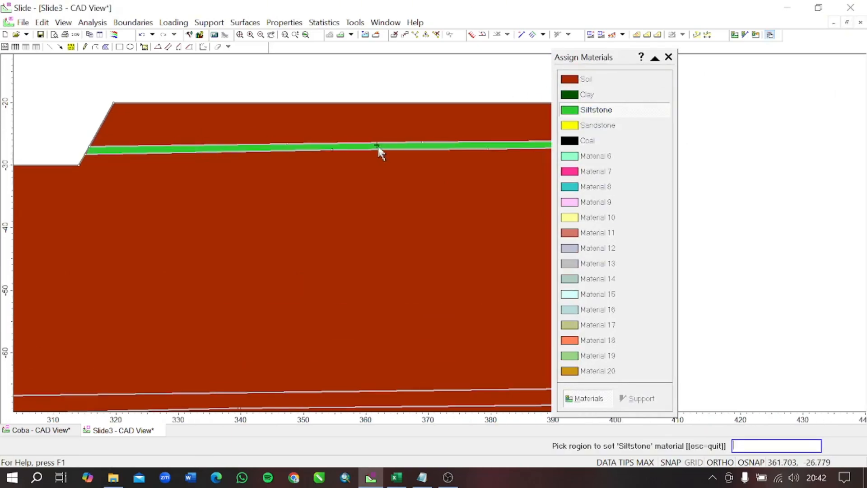
# - Check the lithology order in the Coba Notepad file and assign Clay to the thick third layer
pyautogui.scroll(-2, 378, 148)
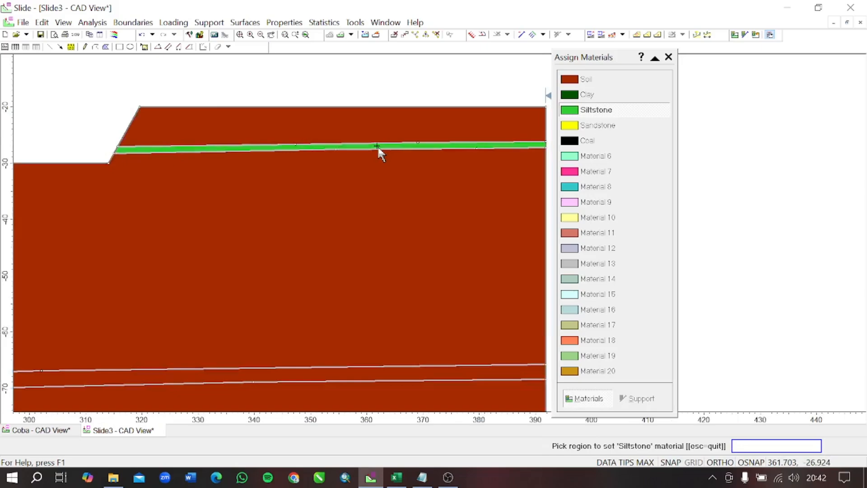
pyautogui.click(422, 477)
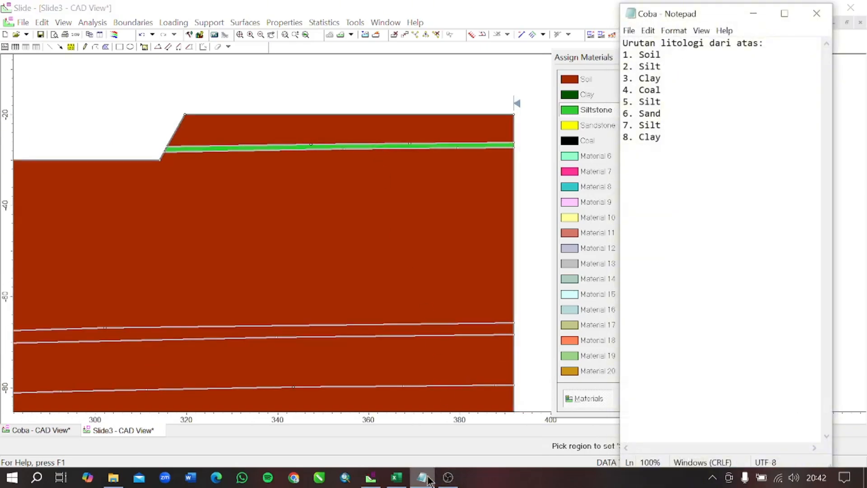
pyautogui.click(427, 479)
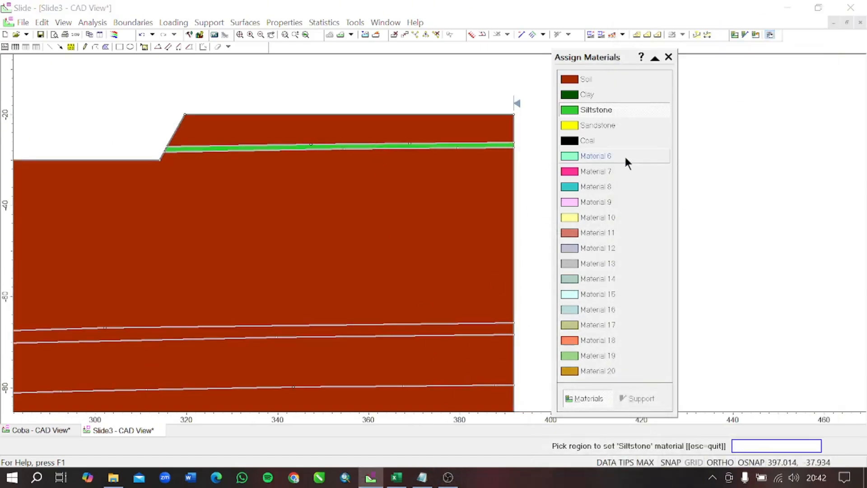
pyautogui.click(612, 96)
pyautogui.click(359, 226)
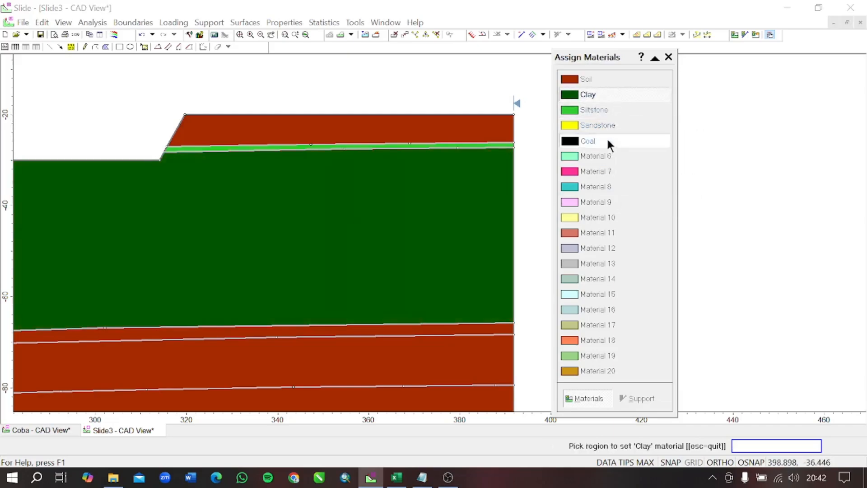
# - Assign Coal to the thin fourth layer and Siltstone to the fifth layer directly beneath it
pyautogui.click(608, 141)
pyautogui.click(466, 330)
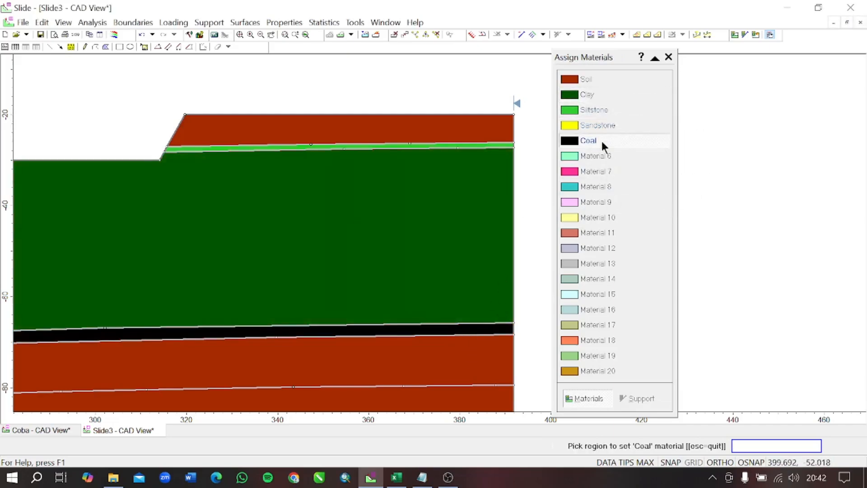
pyautogui.click(598, 109)
pyautogui.click(476, 348)
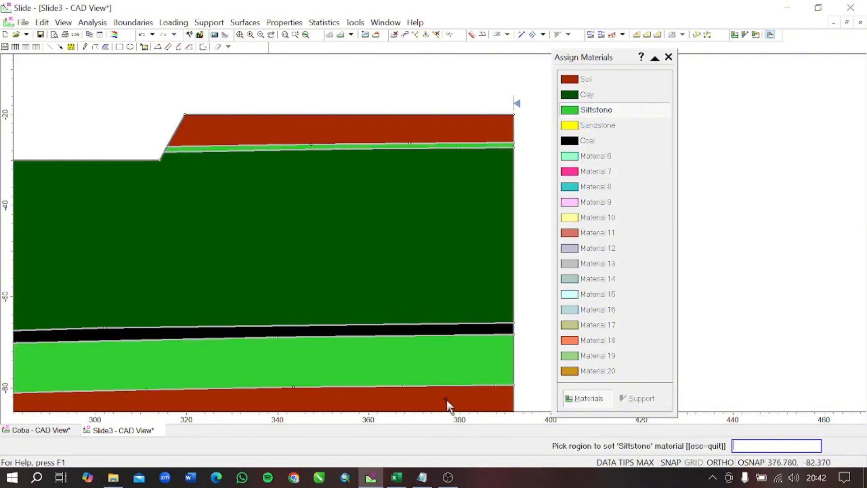
# - Check the Coba Notepad lithology list again and assign Sandstone to the sixth layer
pyautogui.click(422, 479)
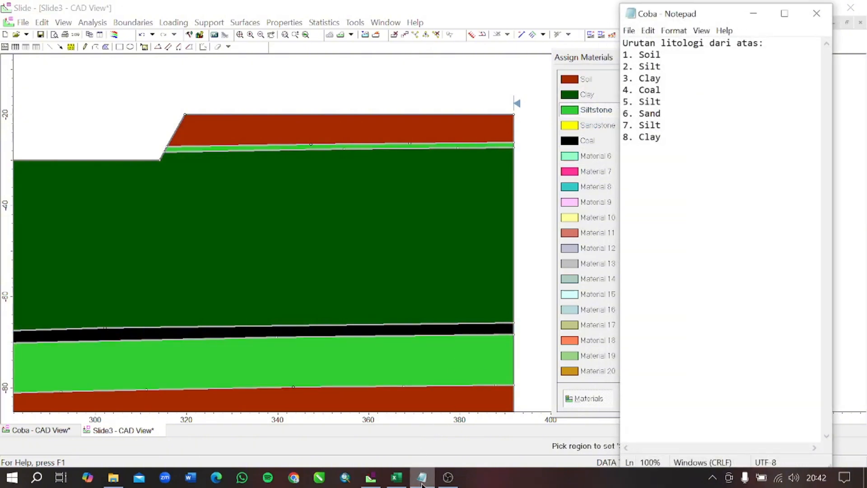
pyautogui.click(422, 479)
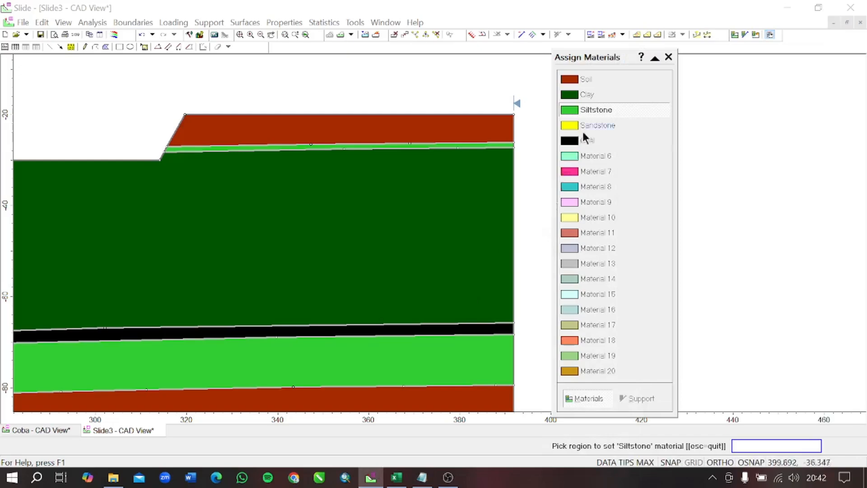
pyautogui.click(589, 125)
pyautogui.scroll(-1, 481, 226)
pyautogui.click(431, 401)
# - Assign Siltstone to the thin seventh layer and Clay to the bottom layer, then finish the material assignment
pyautogui.scroll(-1, 429, 317)
pyautogui.moveTo(428, 316); pyautogui.dragTo(477, 113)
pyautogui.click(598, 110)
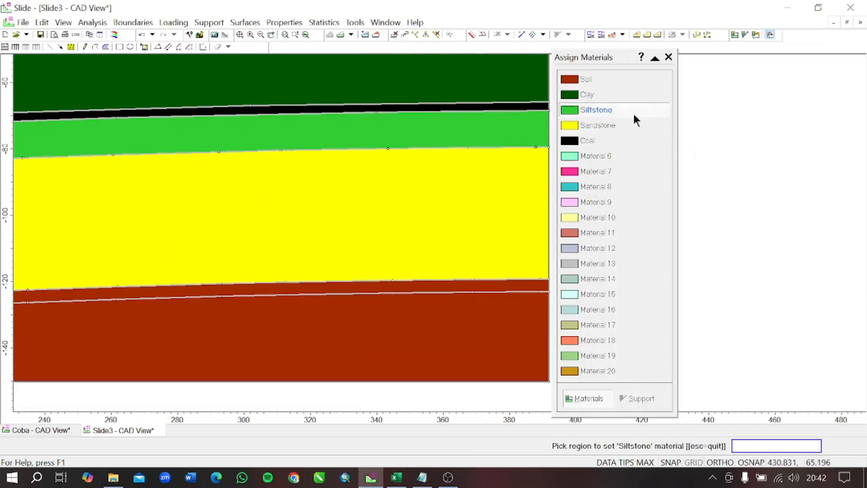
pyautogui.click(465, 283)
pyautogui.click(600, 94)
pyautogui.click(483, 308)
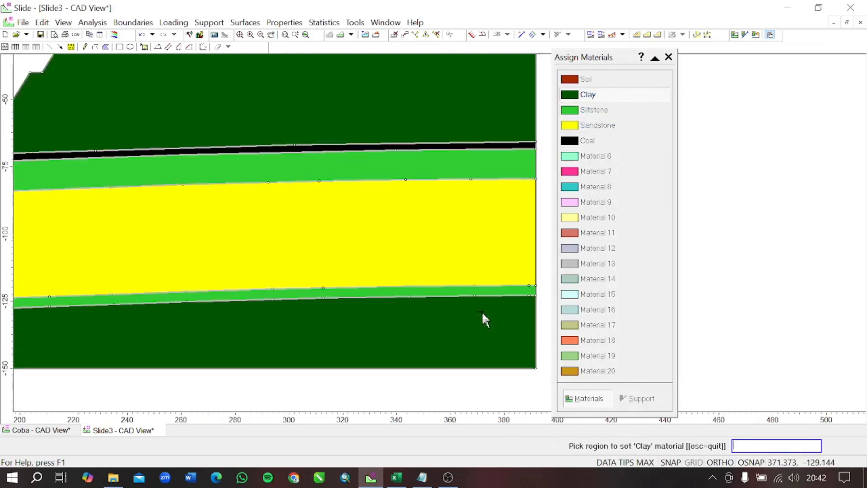
pyautogui.scroll(-1, 481, 311)
pyautogui.click(669, 57)
# - Inspect the whole slope section to verify the materials assigned to its layers
pyautogui.scroll(-2, 481, 210)
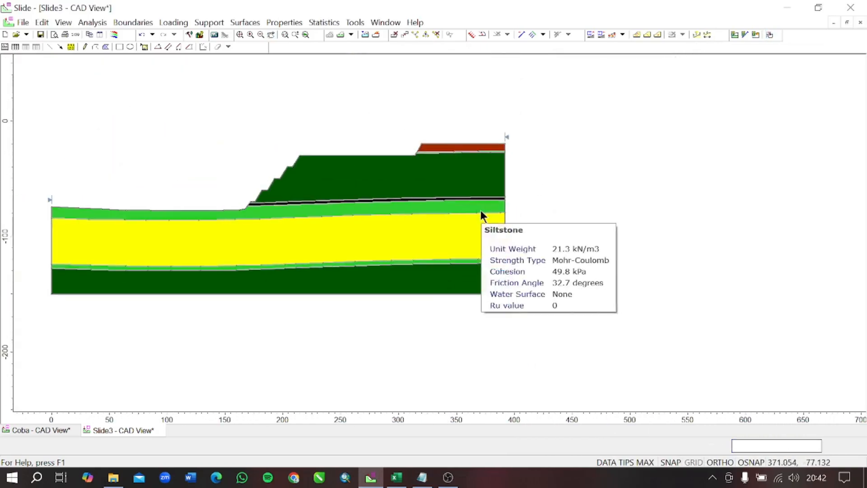
pyautogui.moveTo(284, 230); pyautogui.dragTo(402, 219)
pyautogui.press('Escape')
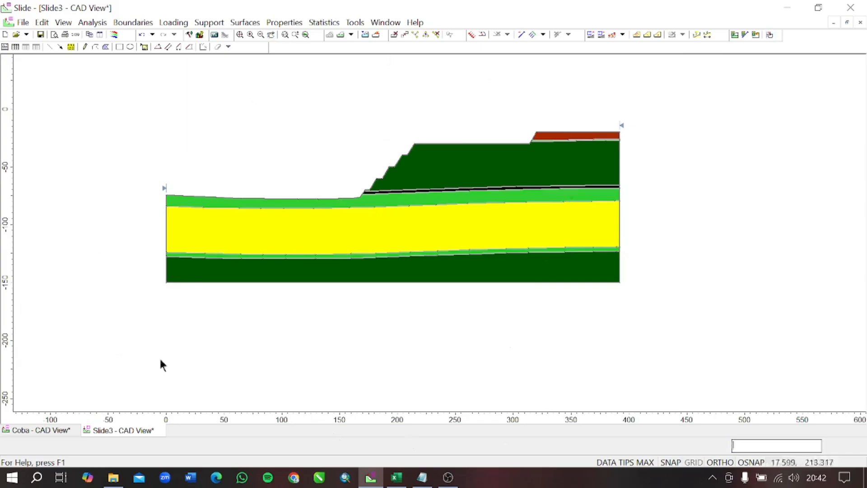
pyautogui.scroll(4, 403, 164)
pyautogui.scroll(-3, 402, 162)
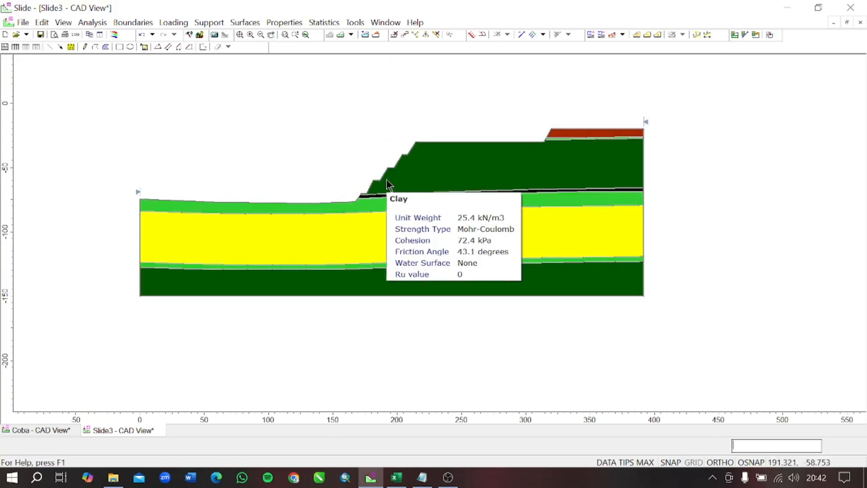
pyautogui.moveTo(386, 178); pyautogui.dragTo(421, 176)
pyautogui.scroll(2, 439, 164)
pyautogui.scroll(1, 428, 158)
# - Begin adding random variables to the material statistics, selecting Soil, Clay, Siltstone, Sandstone and Coal
pyautogui.click(321, 23)
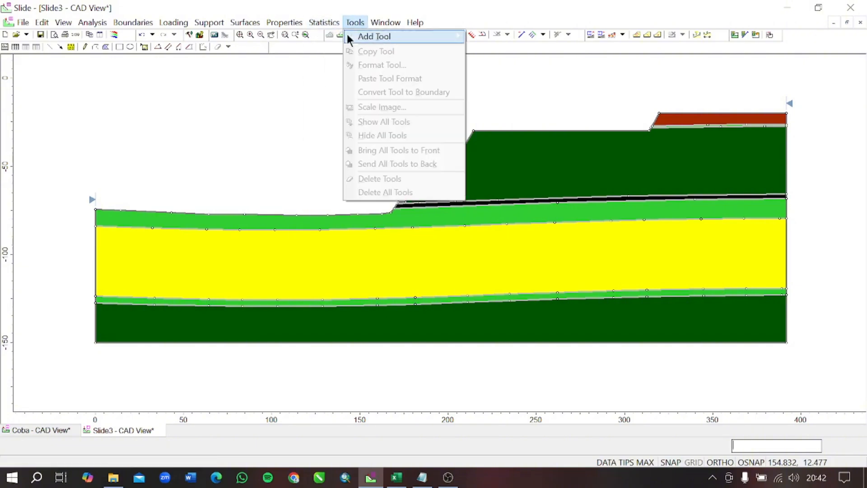
pyautogui.click(333, 38)
pyautogui.moveTo(429, 156); pyautogui.dragTo(445, 113)
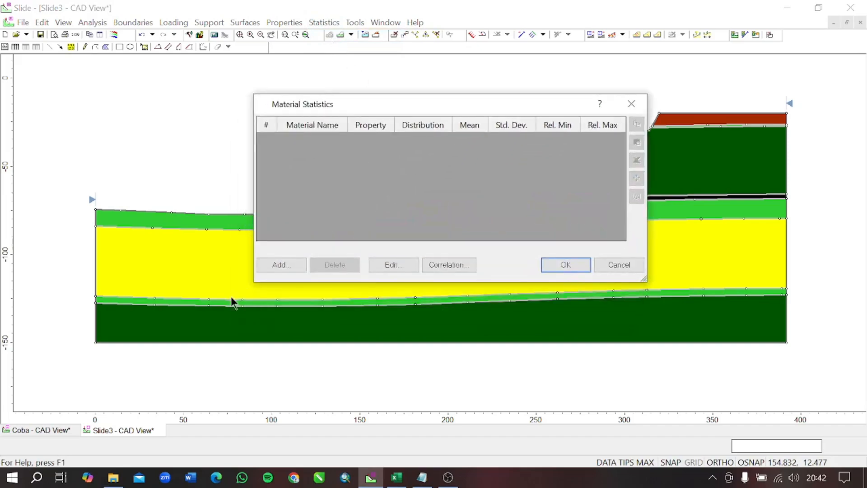
pyautogui.click(280, 266)
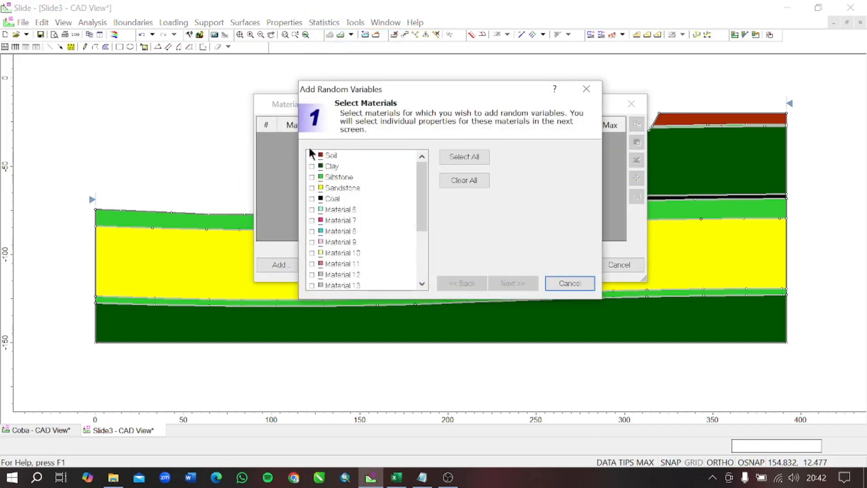
pyautogui.click(312, 155)
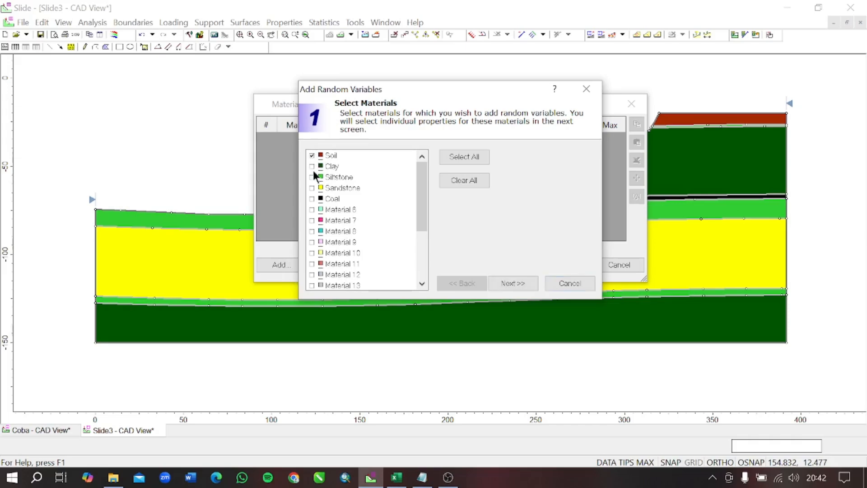
pyautogui.click(311, 166)
pyautogui.click(311, 178)
pyautogui.click(513, 283)
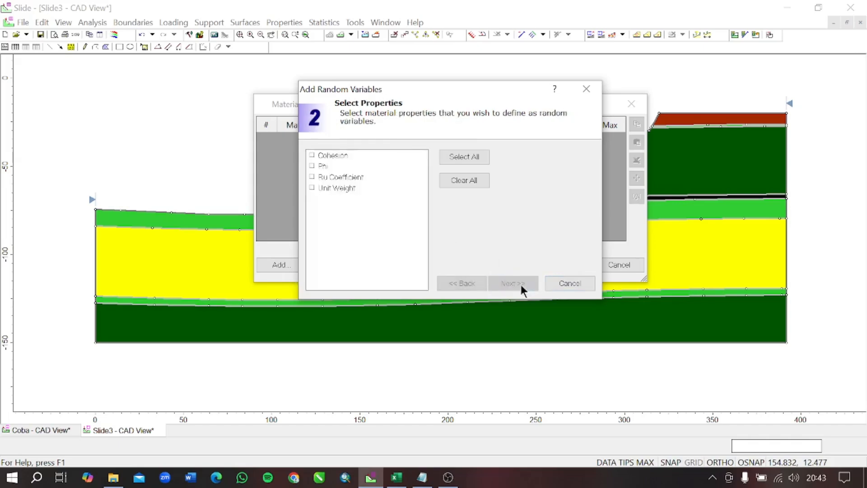
# - Define Cohesion, Phi and Unit Weight as random variables for the selected materials with a Normal distribution
pyautogui.click(312, 156)
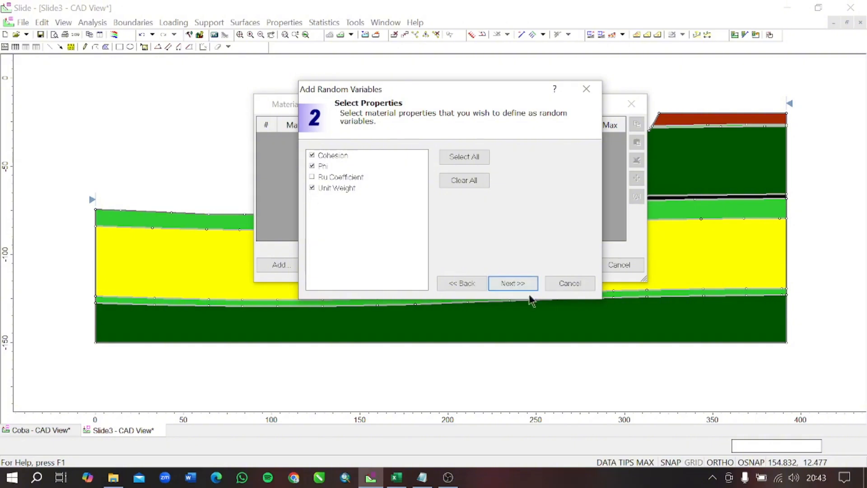
pyautogui.click(514, 286)
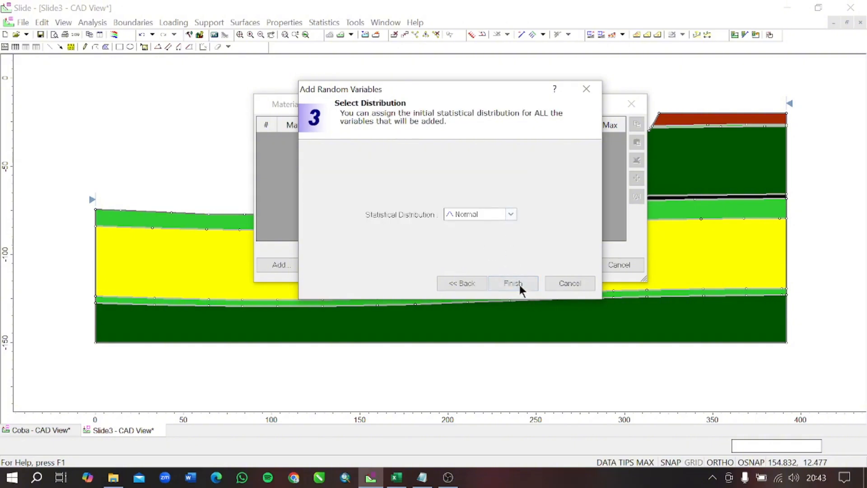
pyautogui.click(520, 292)
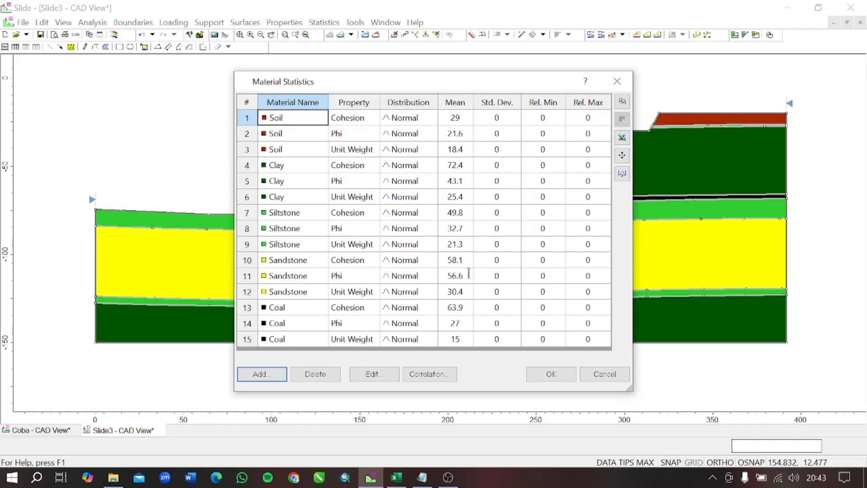
# - Examine the mean, standard deviation and relative minimum and maximum data in the Excel workbook's statistik sheet and return to Slide
pyautogui.click(389, 474)
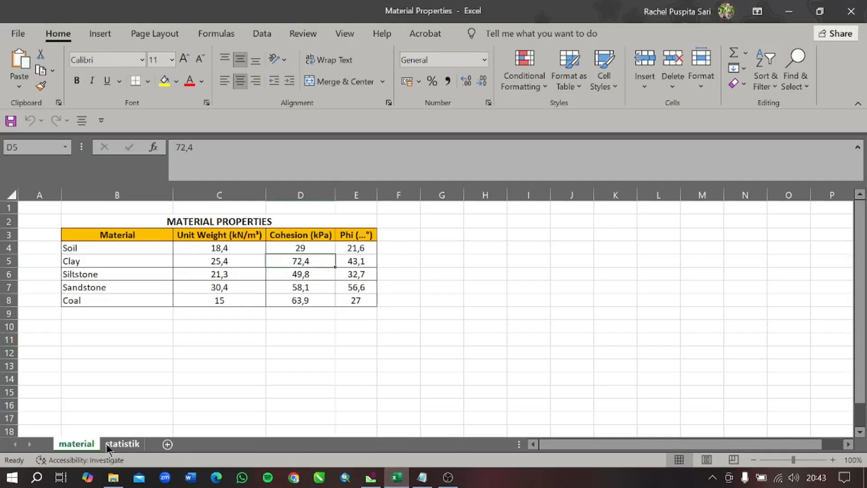
pyautogui.click(122, 444)
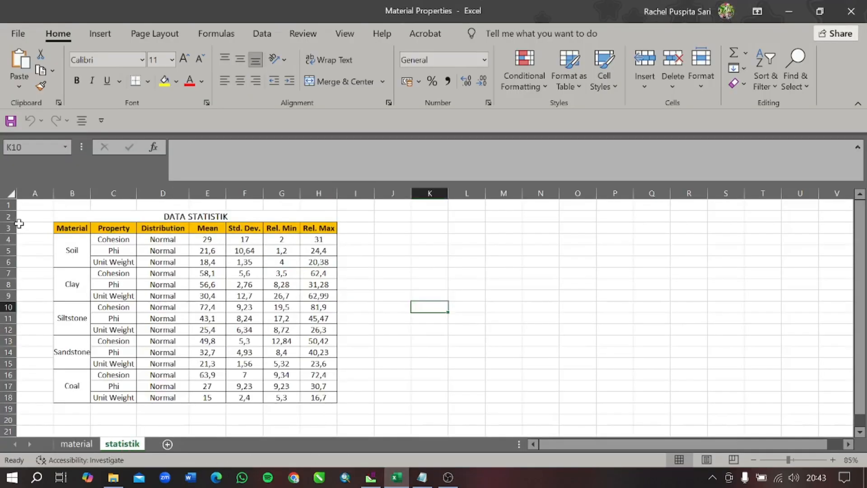
pyautogui.moveTo(204, 244); pyautogui.dragTo(318, 408)
pyautogui.click(371, 477)
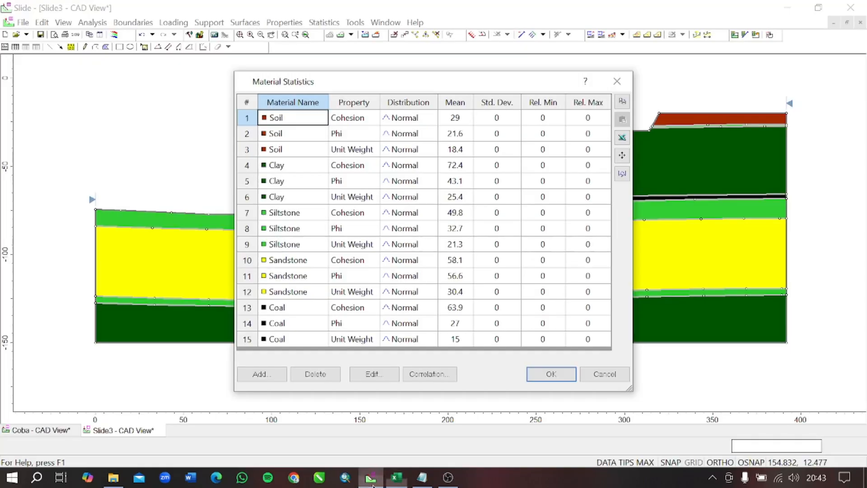
# - Review the filled-in material statistics of the Coba model and accept them
pyautogui.click(449, 478)
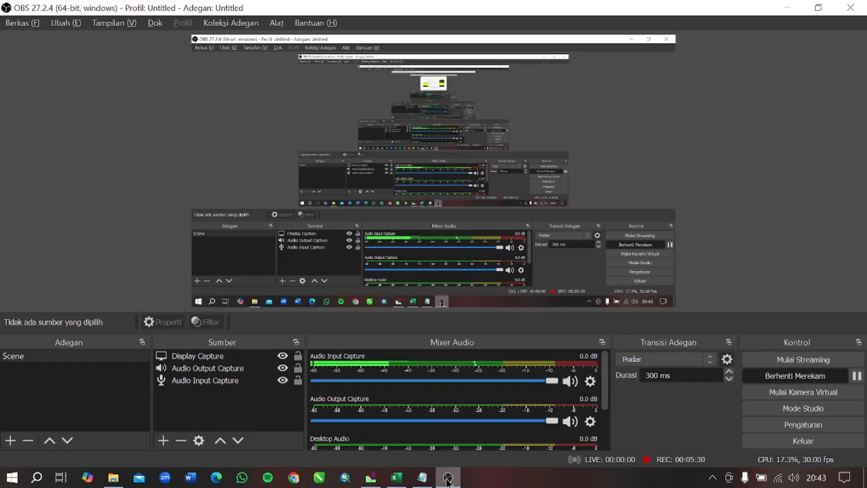
pyautogui.click(371, 477)
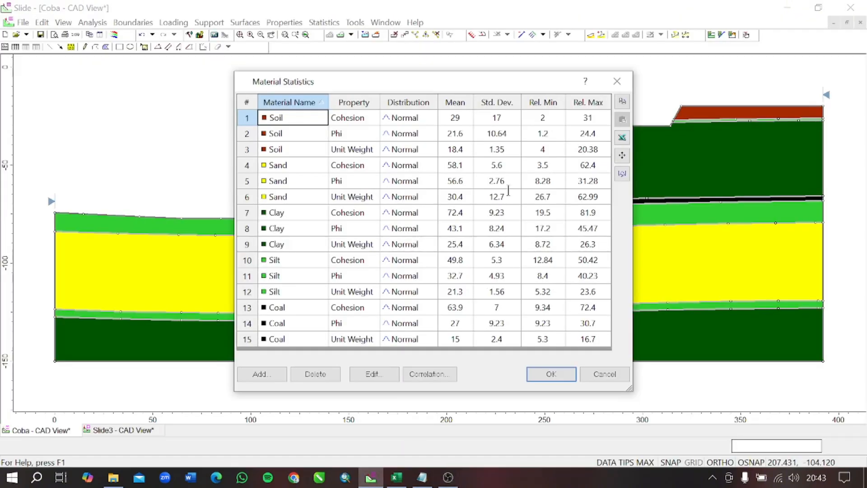
pyautogui.click(551, 374)
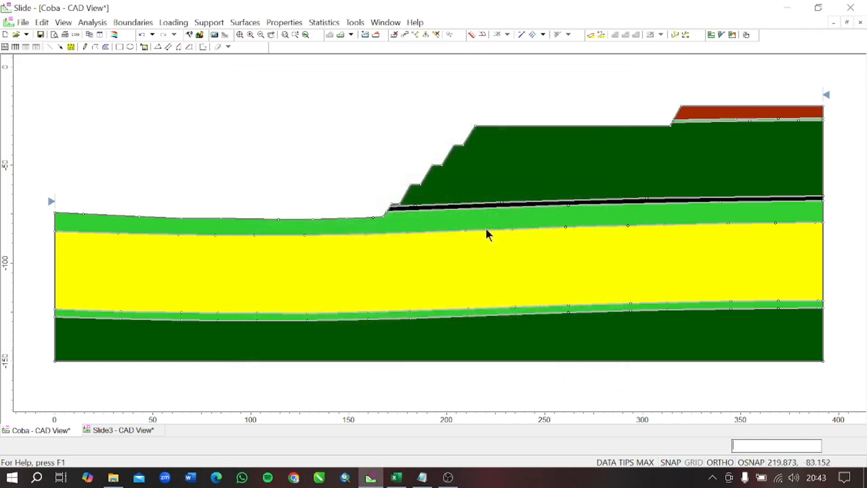
# - Confirm the surface options with non-circular slip surfaces and the Auto Refine Search method
pyautogui.scroll(-2, 486, 224)
pyautogui.scroll(1, 502, 172)
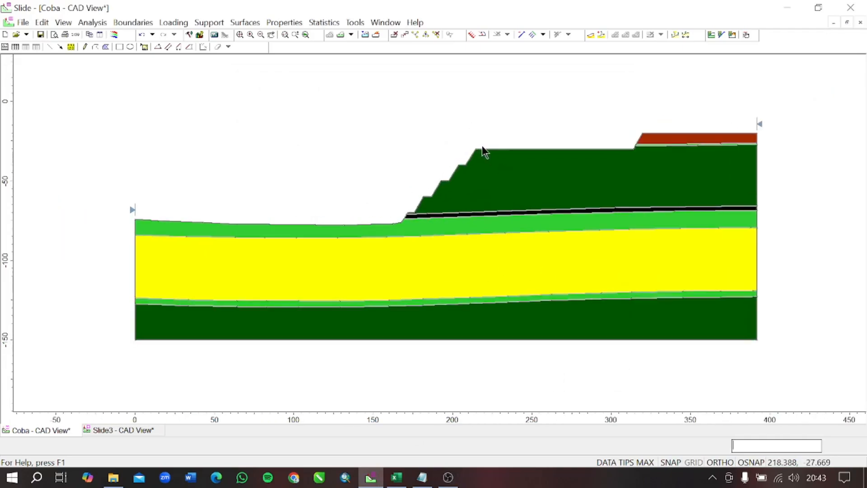
pyautogui.click(248, 23)
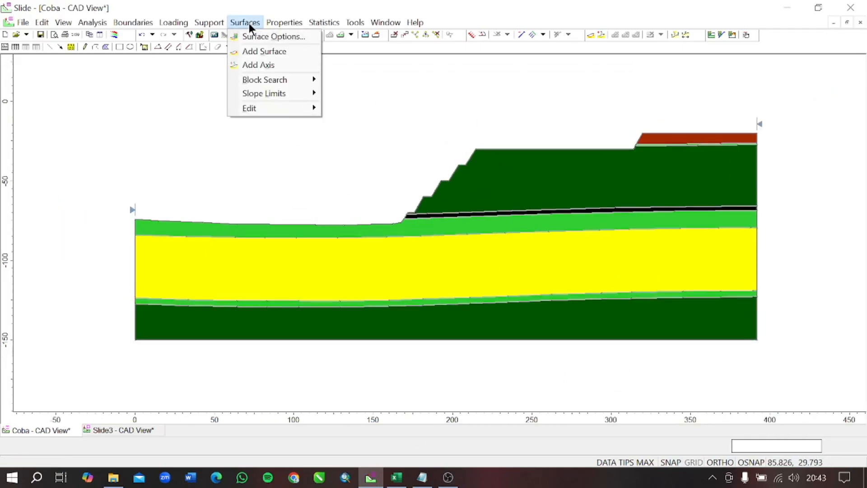
pyautogui.click(279, 38)
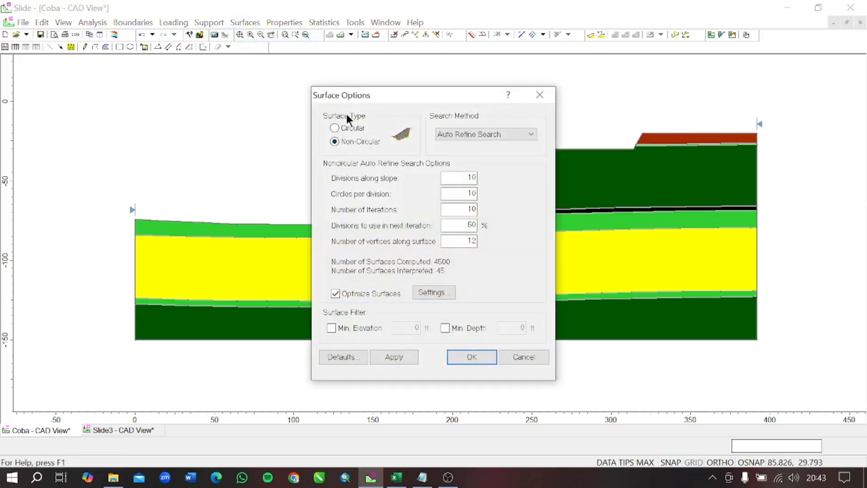
pyautogui.moveTo(384, 94); pyautogui.dragTo(256, 91)
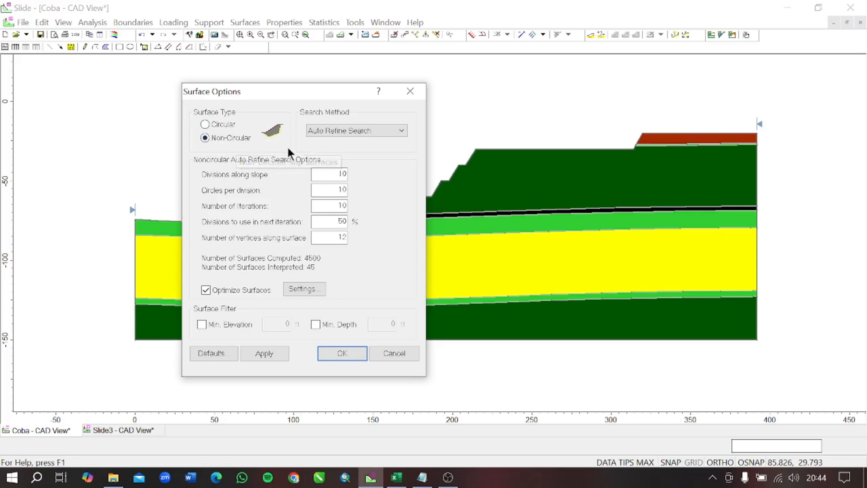
pyautogui.click(332, 129)
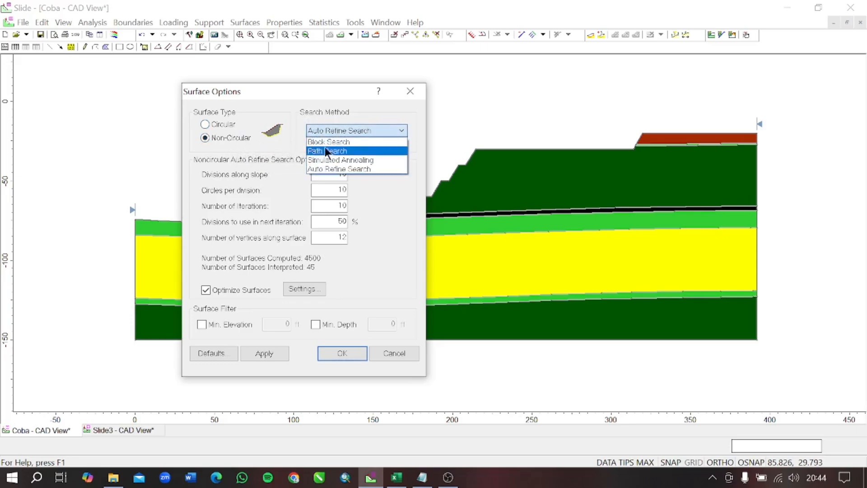
pyautogui.click(369, 169)
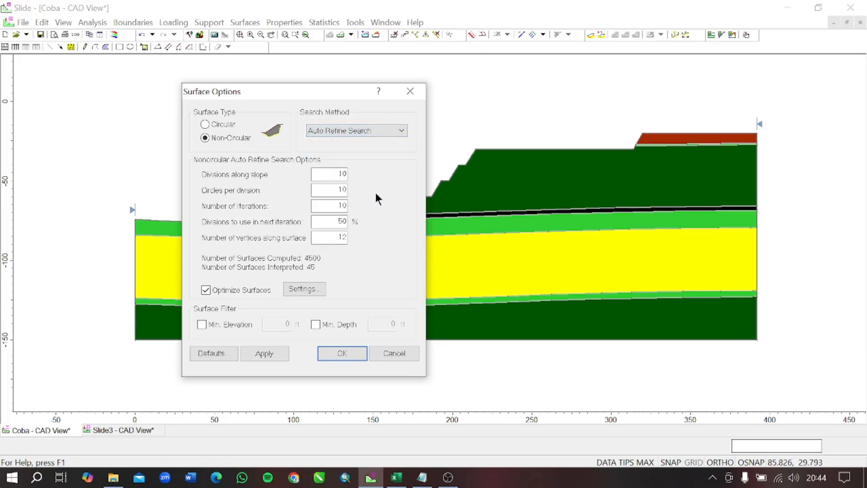
pyautogui.click(348, 352)
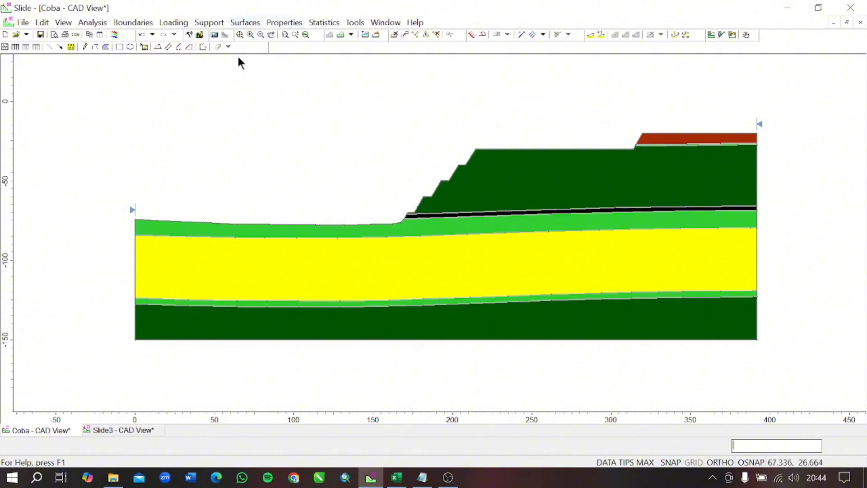
# - Save the Coba model and run its slope stability computation
pyautogui.click(215, 38)
pyautogui.click(397, 269)
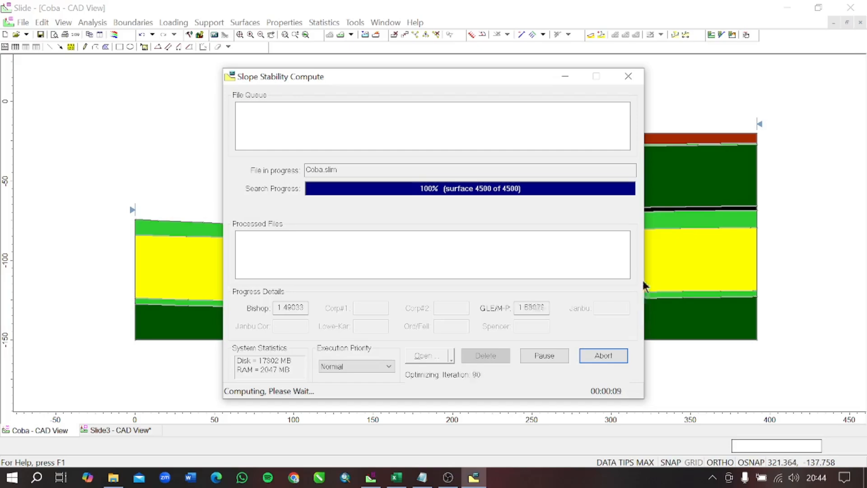
pyautogui.click(448, 477)
pyautogui.click(448, 478)
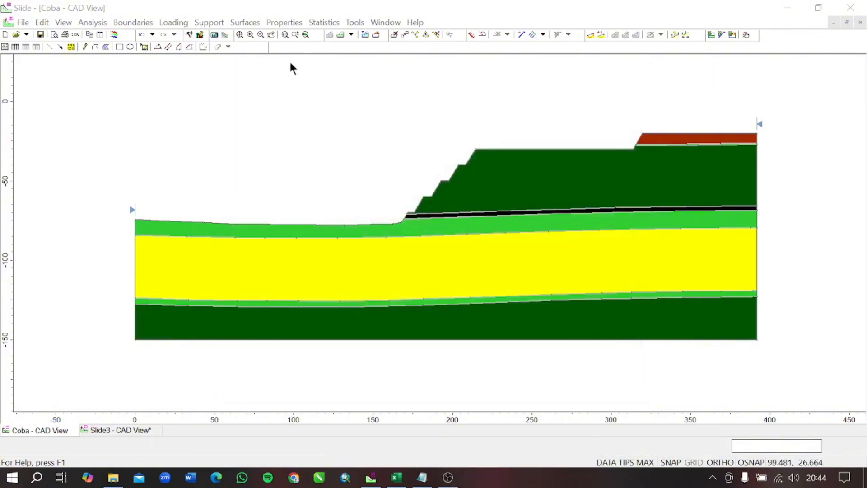
pyautogui.click(448, 477)
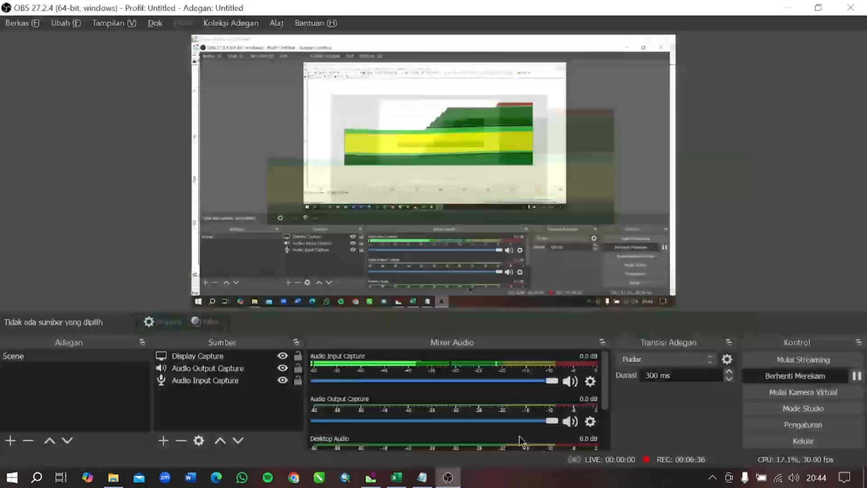
pyautogui.click(371, 477)
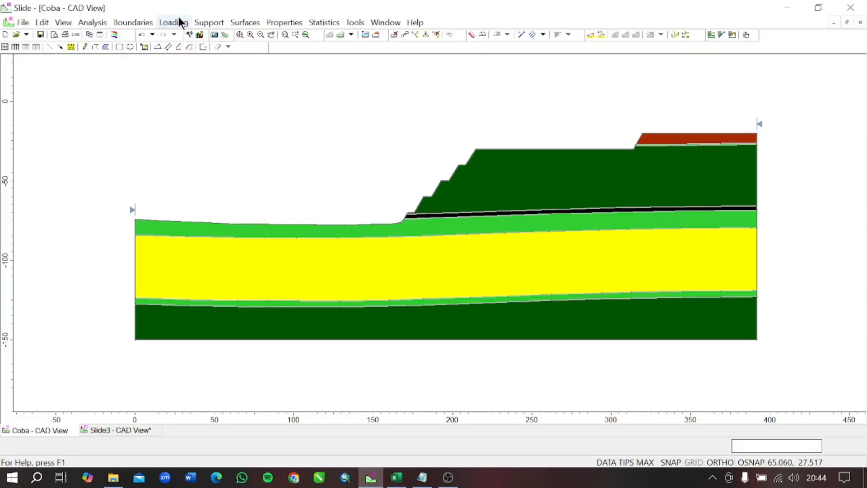
# - Begin adding a horizontal distributed load with a constant magnitude of 0.075 kN/m2
pyautogui.scroll(1, 528, 199)
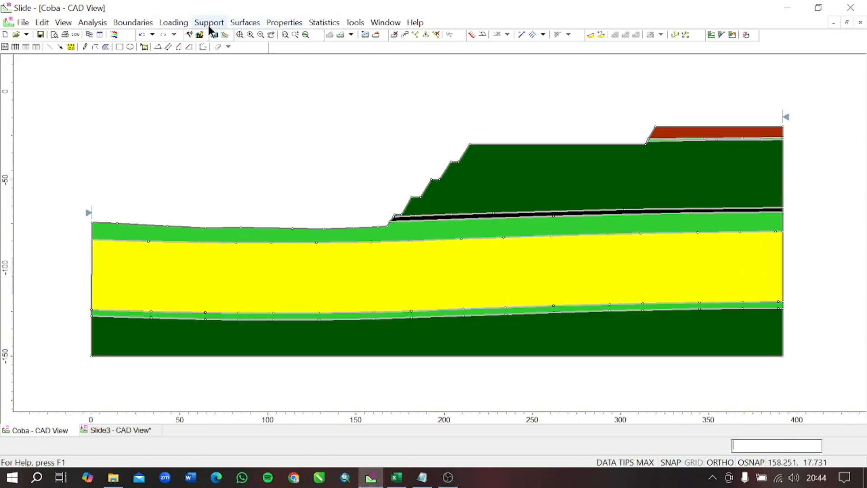
pyautogui.click(187, 23)
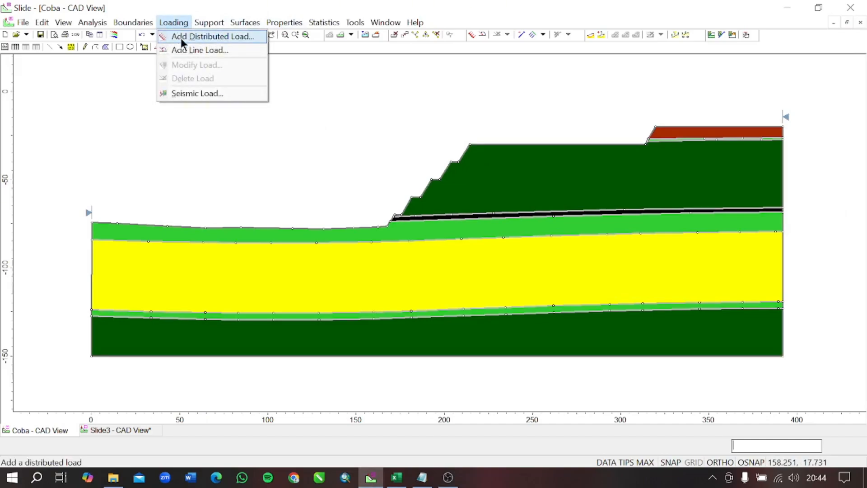
pyautogui.click(181, 39)
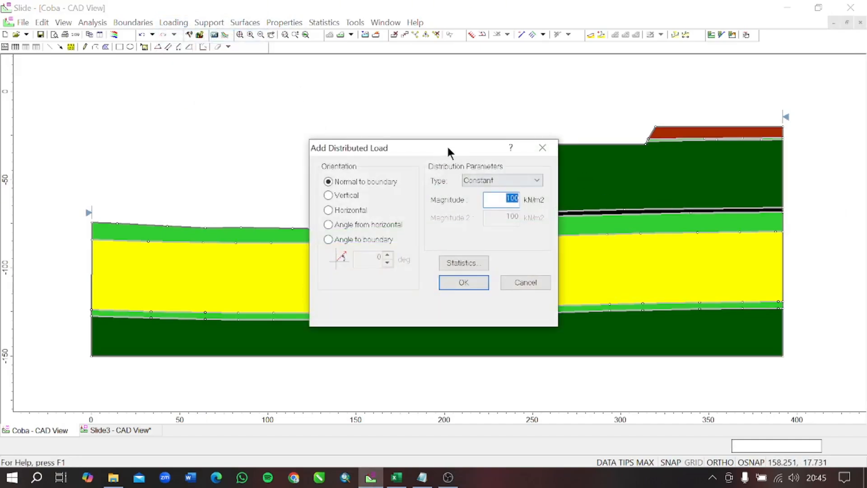
pyautogui.moveTo(449, 152); pyautogui.dragTo(362, 102)
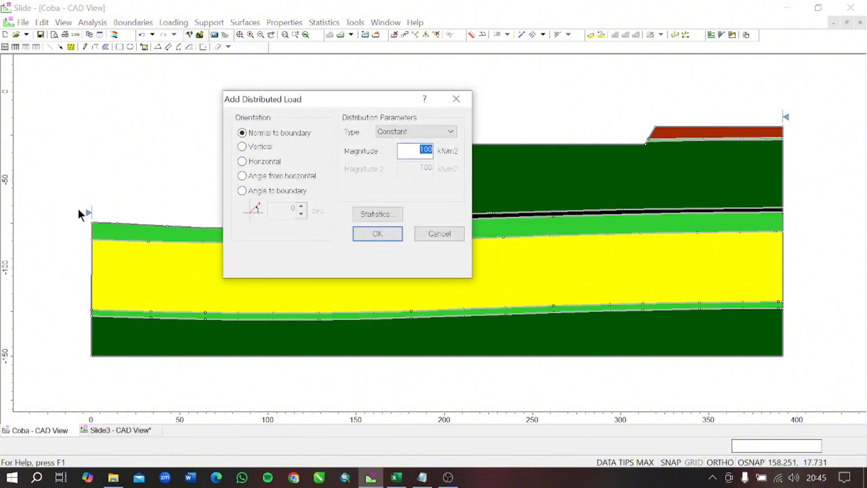
pyautogui.click(273, 163)
pyautogui.moveTo(416, 150); pyautogui.dragTo(450, 150)
pyautogui.press('BackSpace')
pyautogui.click(377, 234)
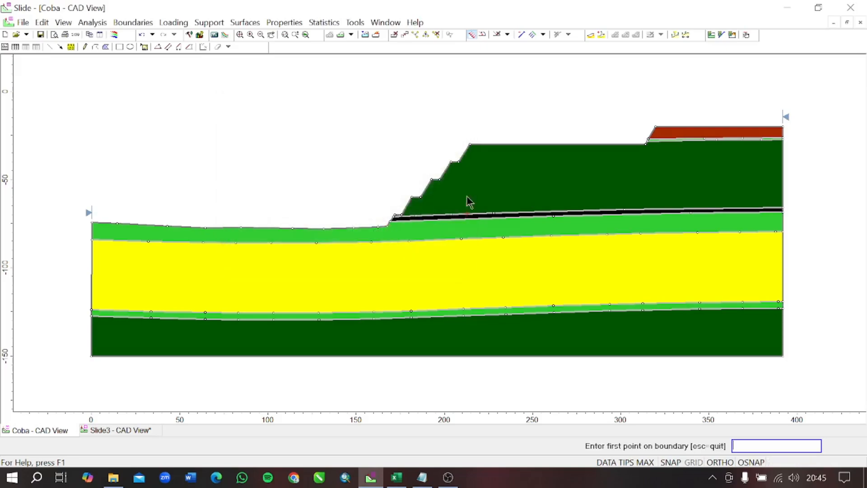
# - Draw a water table from the model's right edge at elevation about -33, descending behind the slope to about -89 and running level to the left edge
pyautogui.click(132, 23)
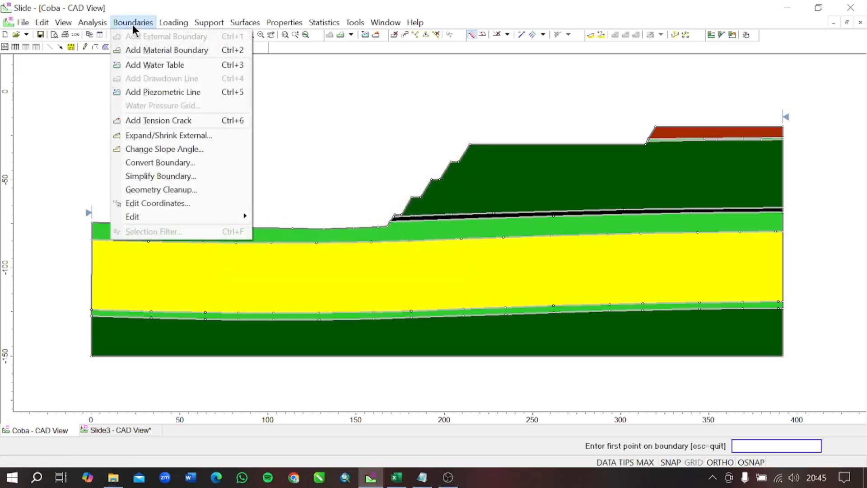
pyautogui.click(153, 66)
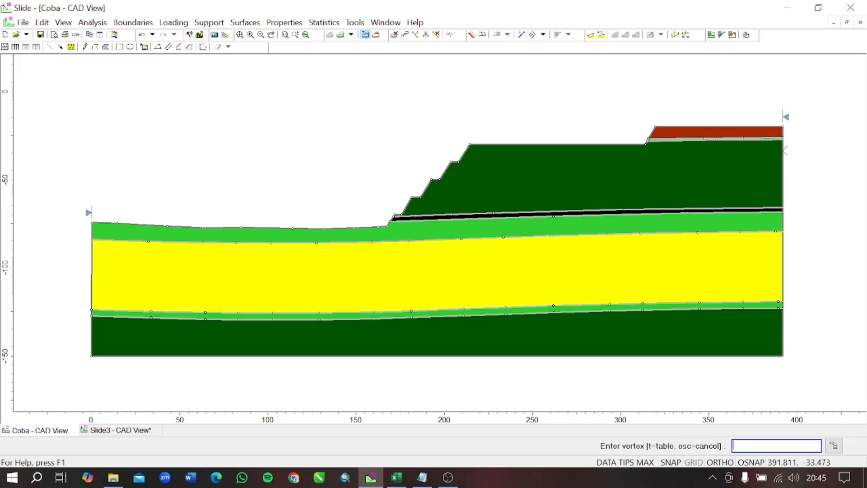
pyautogui.click(782, 150)
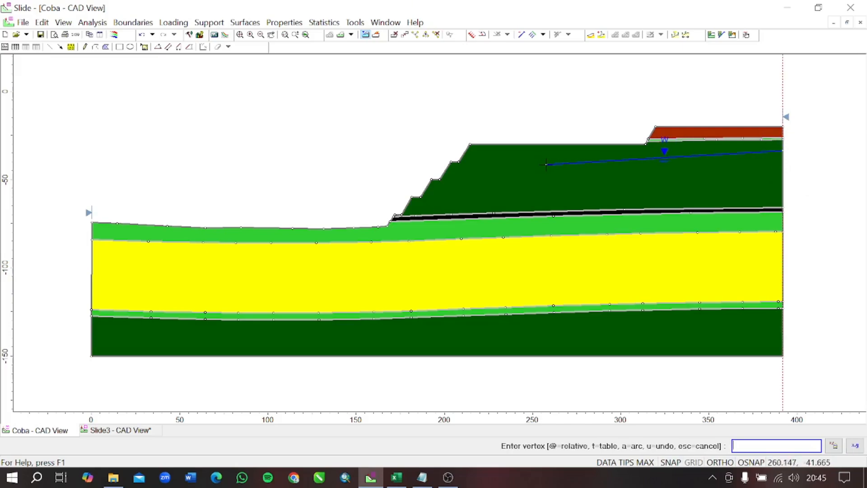
pyautogui.click(649, 160)
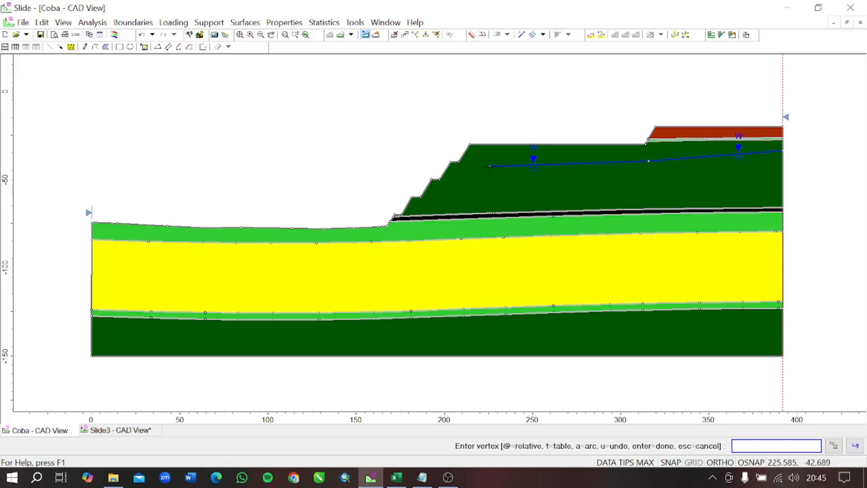
pyautogui.click(490, 166)
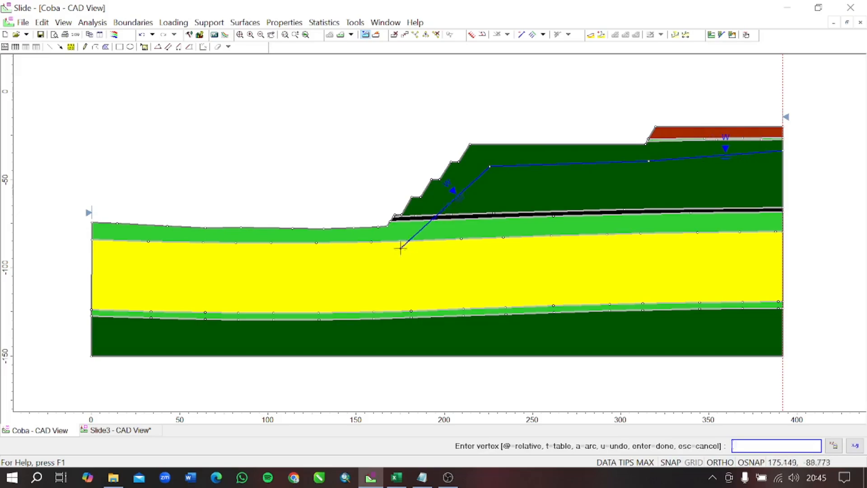
pyautogui.click(401, 248)
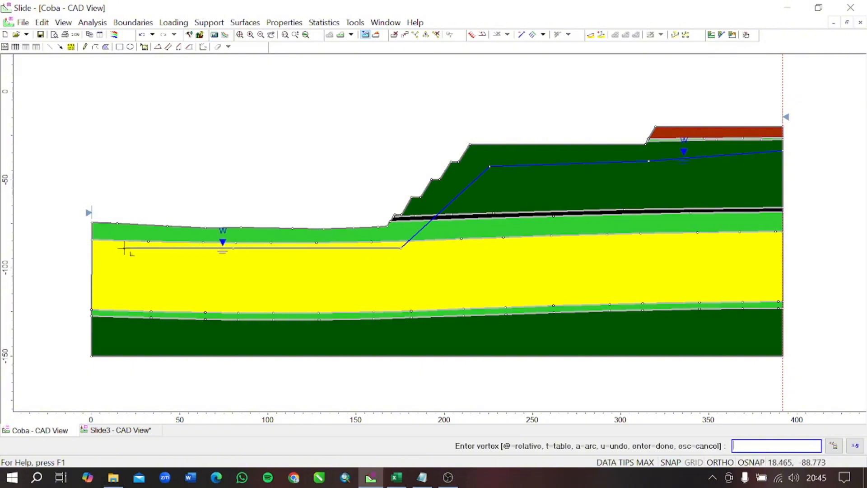
pyautogui.click(92, 248)
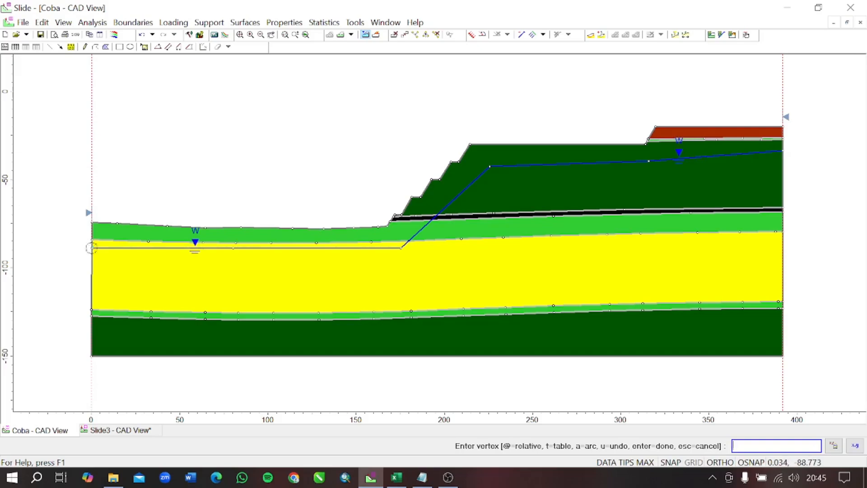
pyautogui.press('Return')
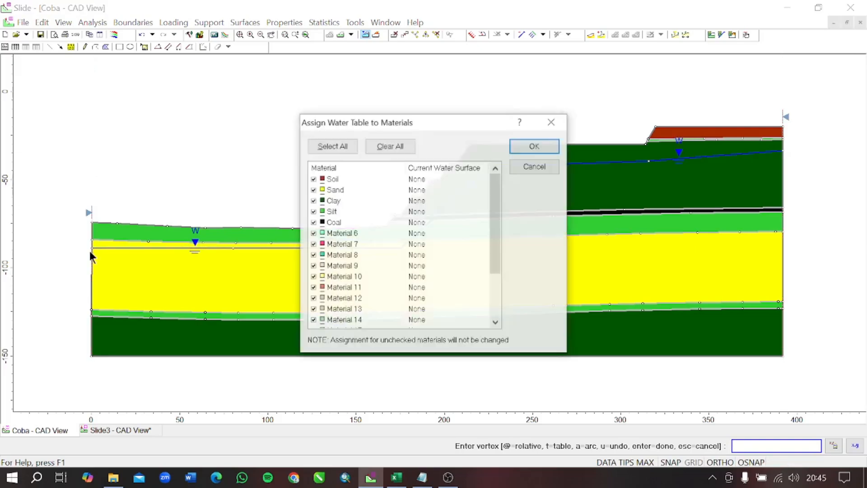
# - Assign the water table only to the Sand, Clay, Silt and Coal materials
pyautogui.click(377, 147)
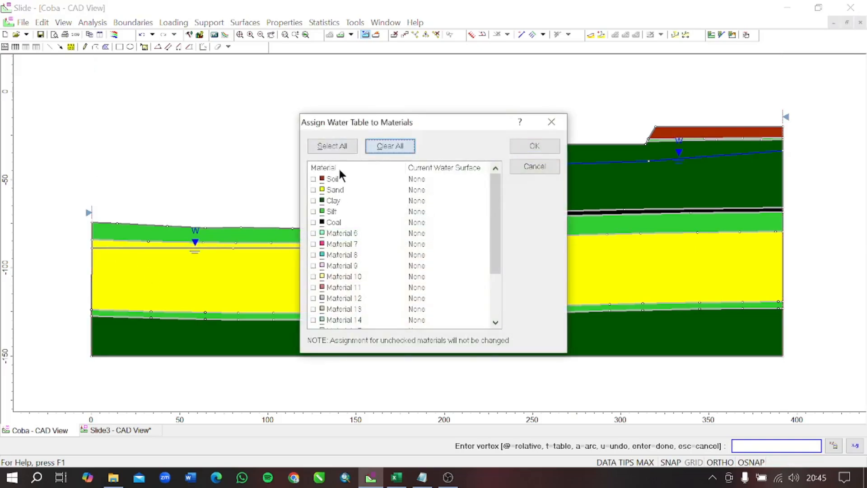
pyautogui.click(313, 179)
pyautogui.click(313, 190)
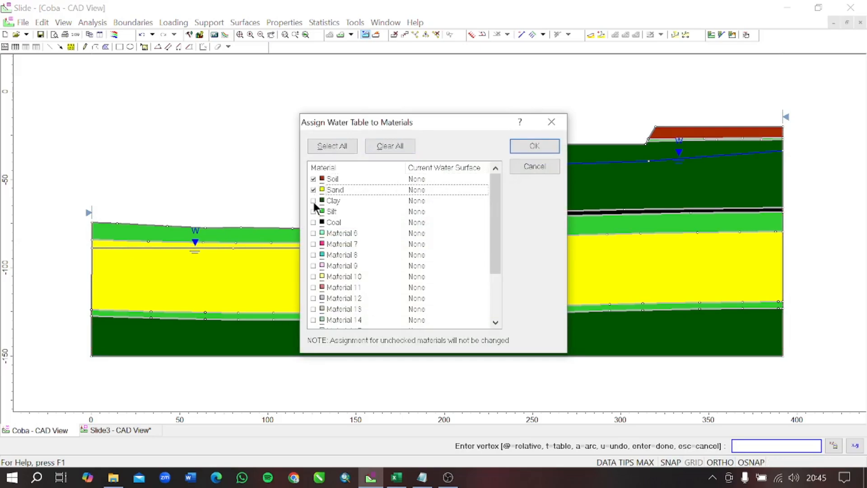
pyautogui.click(314, 201)
pyautogui.click(314, 212)
pyautogui.click(313, 223)
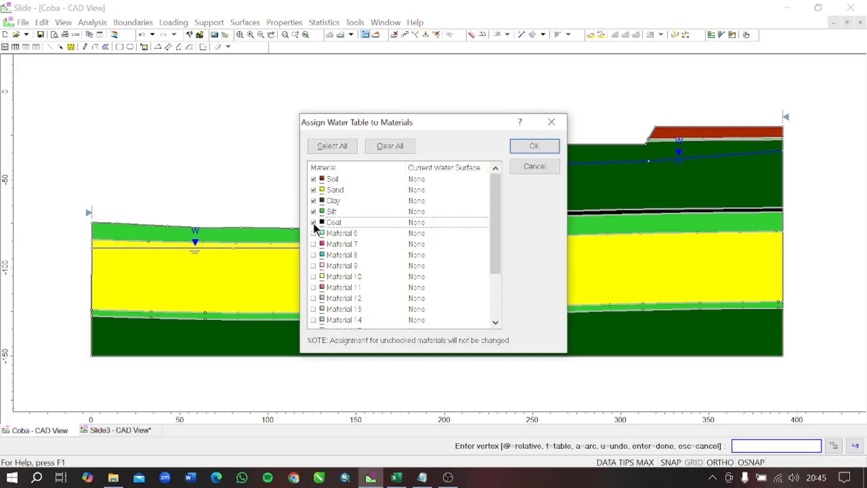
pyautogui.click(312, 181)
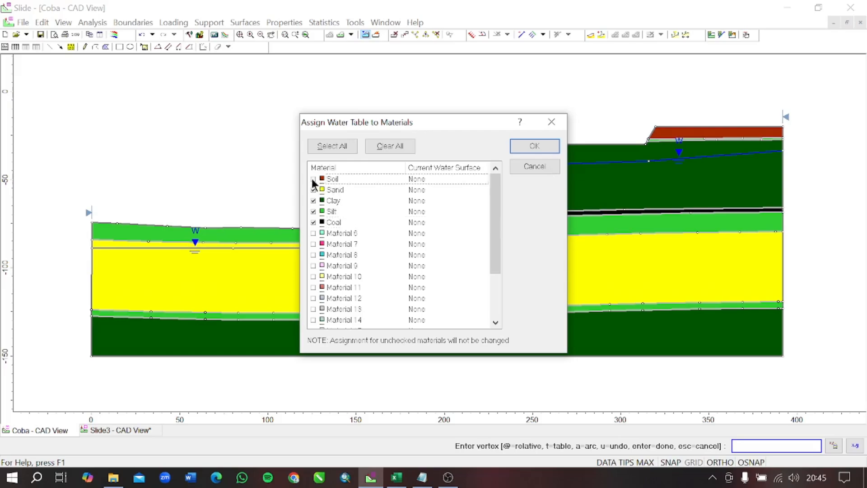
pyautogui.click(535, 146)
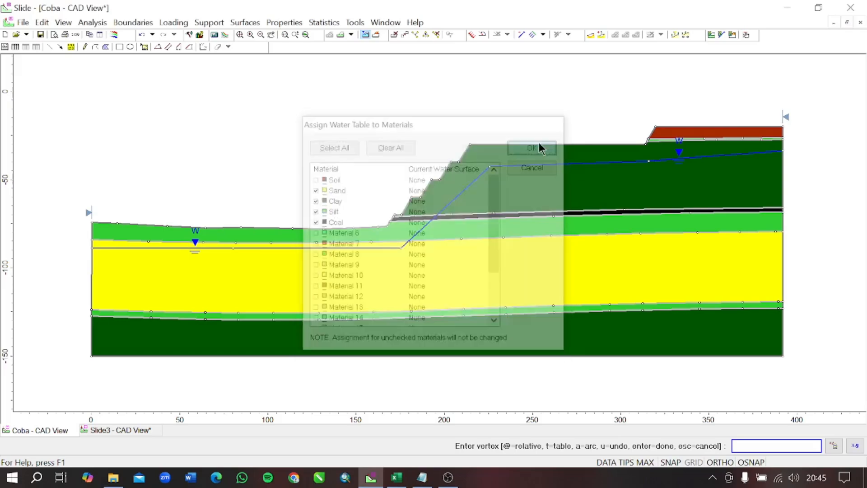
# - Save and compute the Coba model with its water table, and open the results in Slide Interpret
pyautogui.click(210, 37)
pyautogui.click(386, 274)
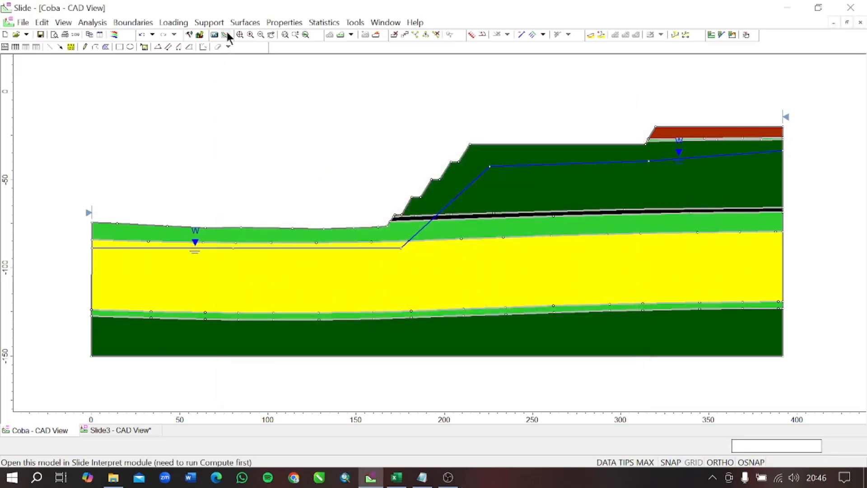
pyautogui.click(226, 36)
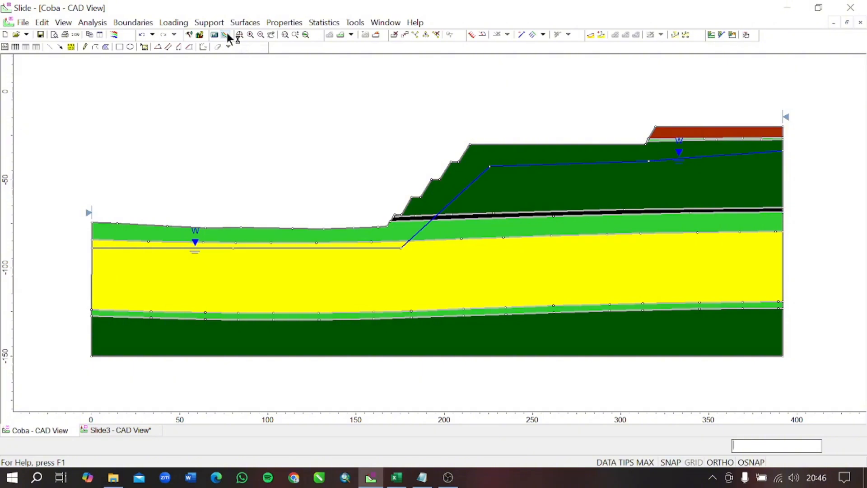
pyautogui.moveTo(322, 252)
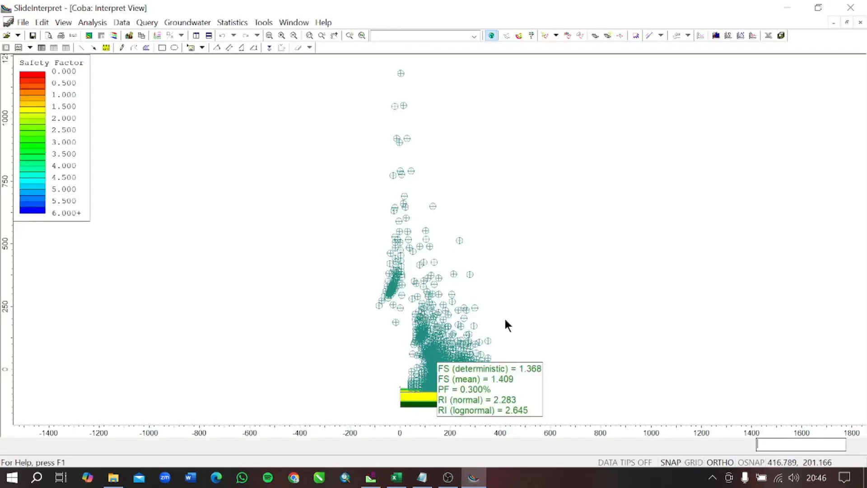
# - Examine the Bishop simplified safety factors, probability of failure and reliability indices around the slope's critical slip surface
pyautogui.moveTo(504, 316); pyautogui.dragTo(492, 195)
pyautogui.scroll(6, 451, 261)
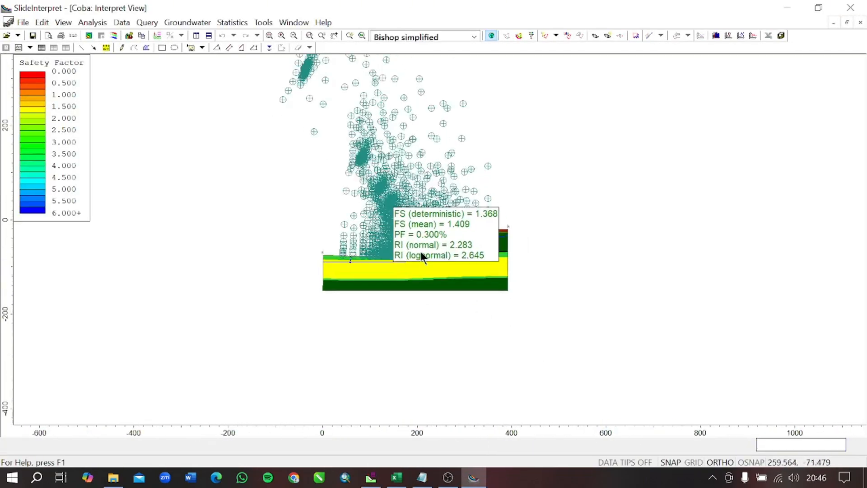
pyautogui.scroll(10, 421, 252)
pyautogui.moveTo(406, 262); pyautogui.dragTo(493, 258)
pyautogui.press('Escape')
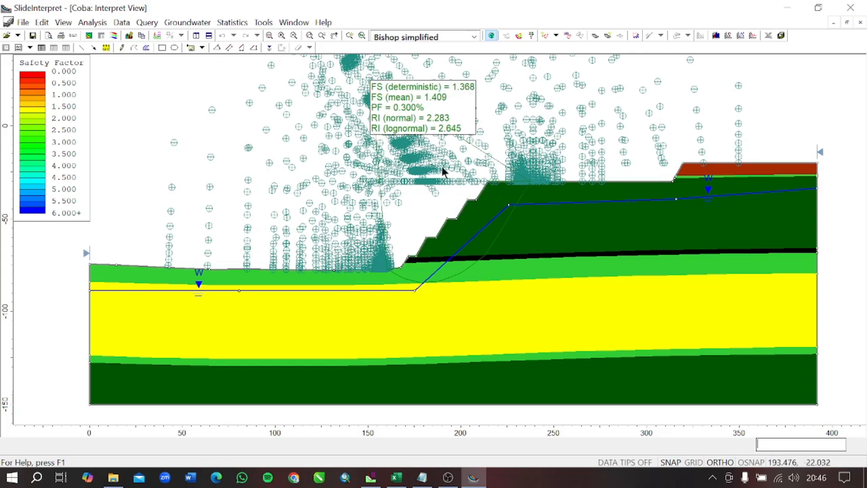
# - Hide the slip surfaces' centers of rotation in the slope stability display options
pyautogui.scroll(-3, 354, 179)
pyautogui.moveTo(321, 122); pyautogui.dragTo(332, 180)
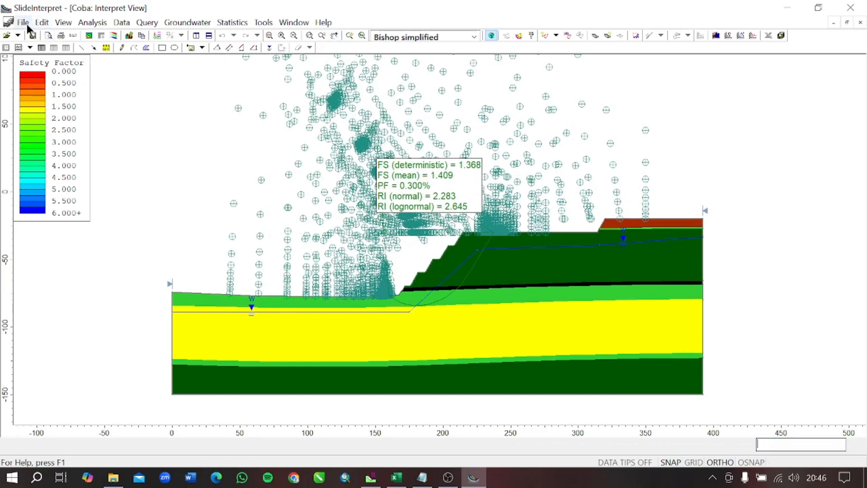
pyautogui.click(64, 21)
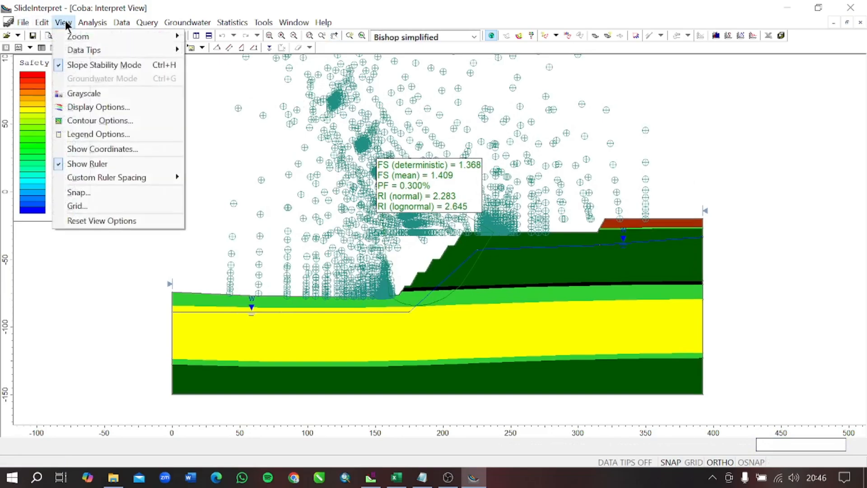
pyautogui.click(95, 108)
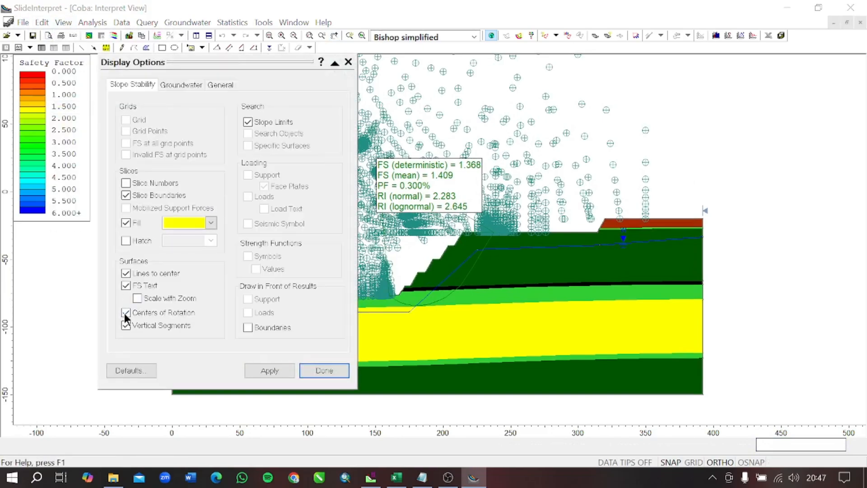
pyautogui.click(126, 312)
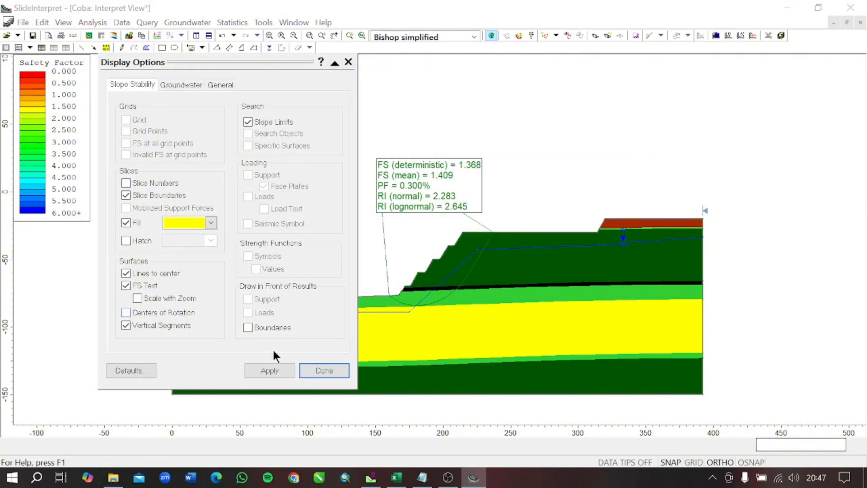
pyautogui.click(266, 370)
pyautogui.click(349, 63)
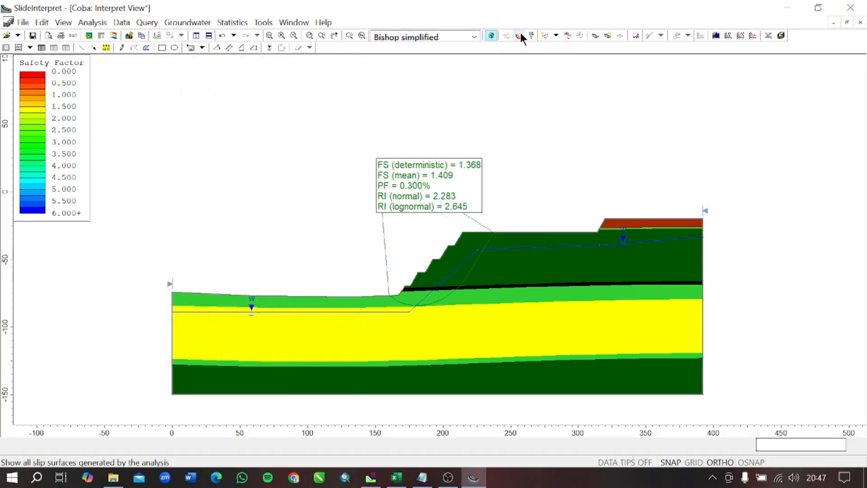
pyautogui.click(545, 35)
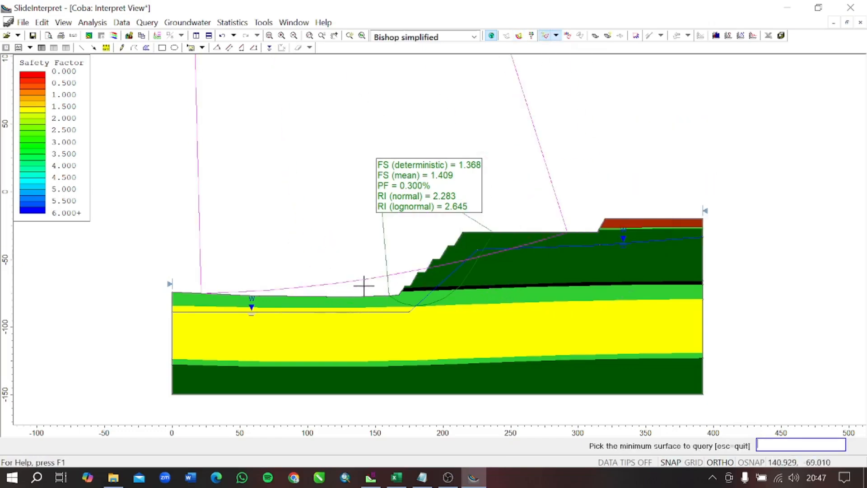
pyautogui.scroll(-1, 396, 242)
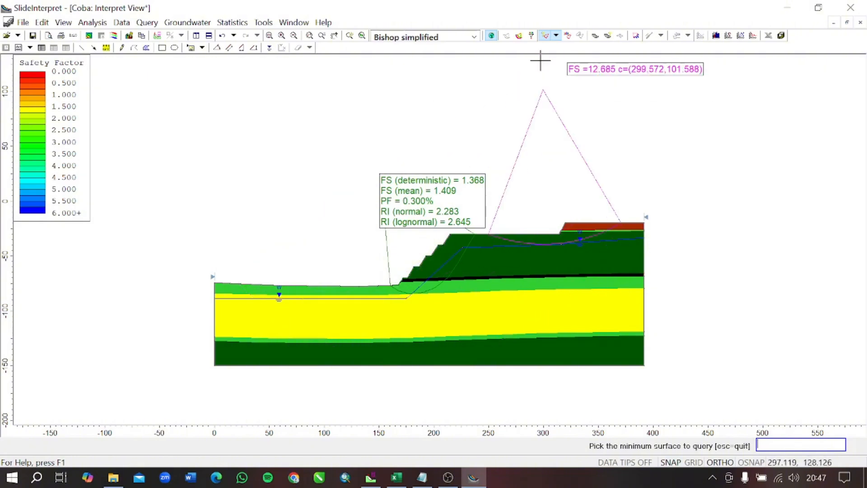
pyautogui.press('Escape')
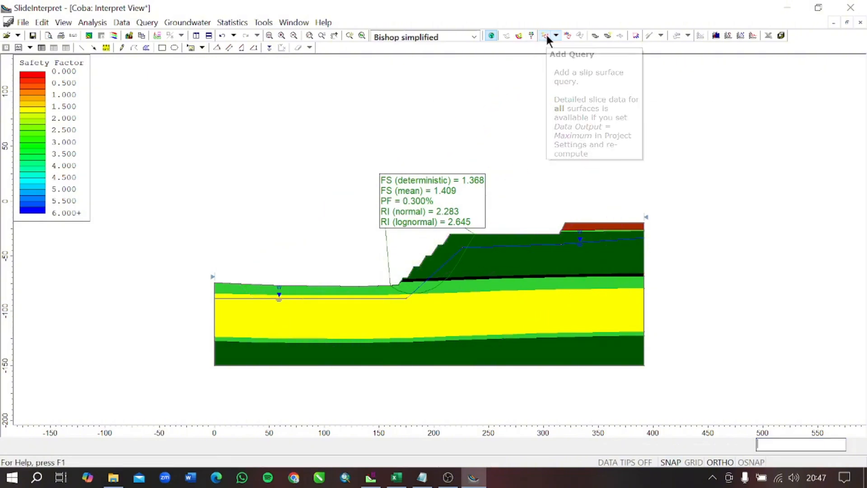